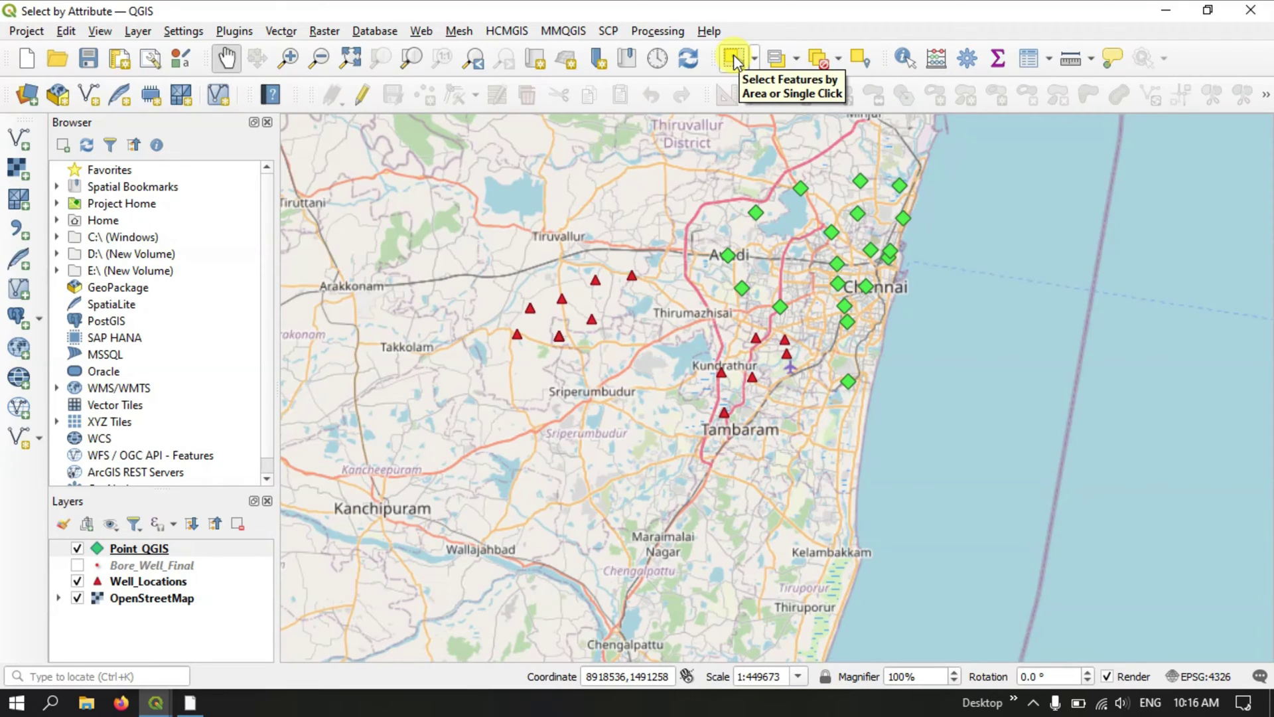
Switch to the select-features tool and glance at the panels and toolbars list
{"action": "left_click", "coordinate": [734, 59]}
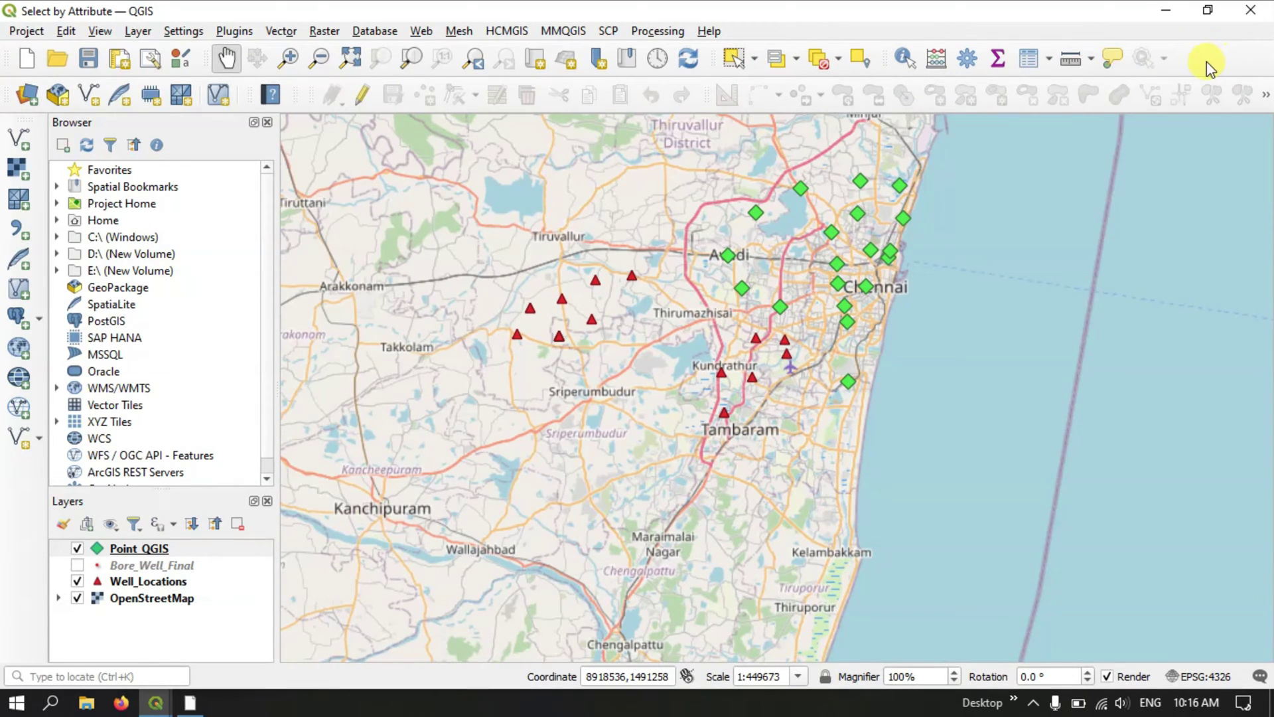
{"action": "right_click", "coordinate": [1203, 57]}
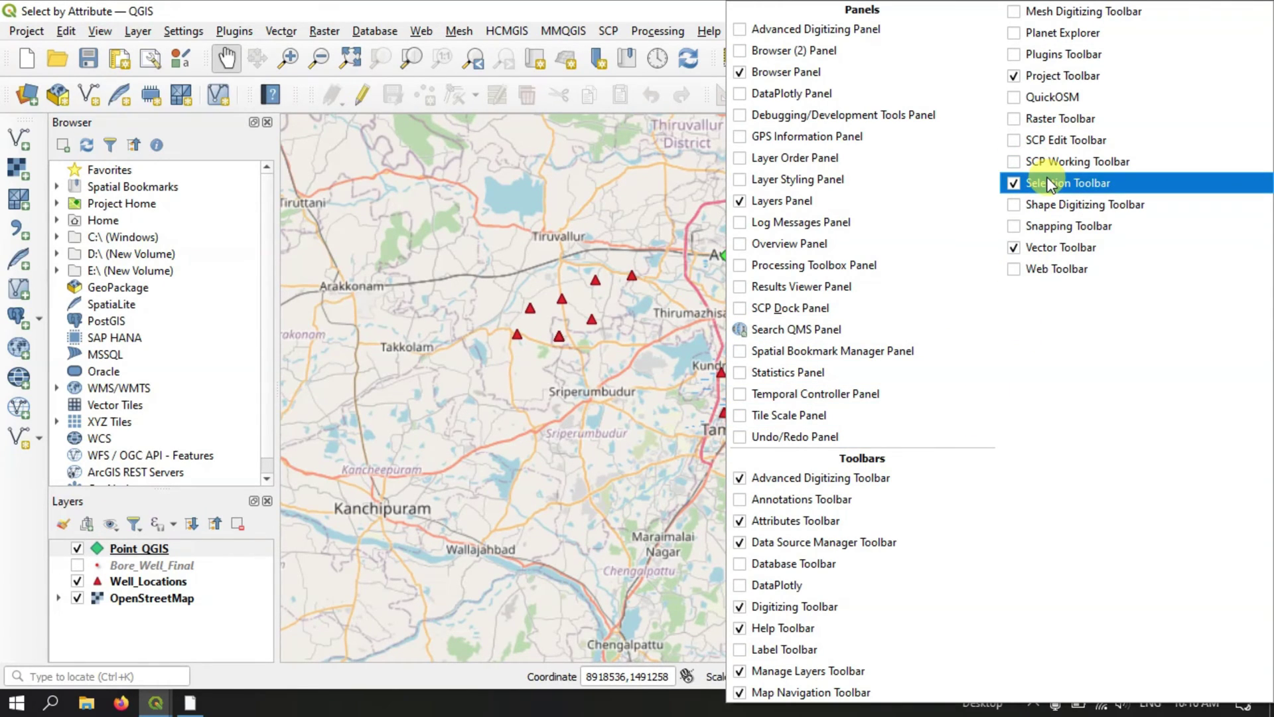
{"action": "left_click", "coordinate": [683, 14]}
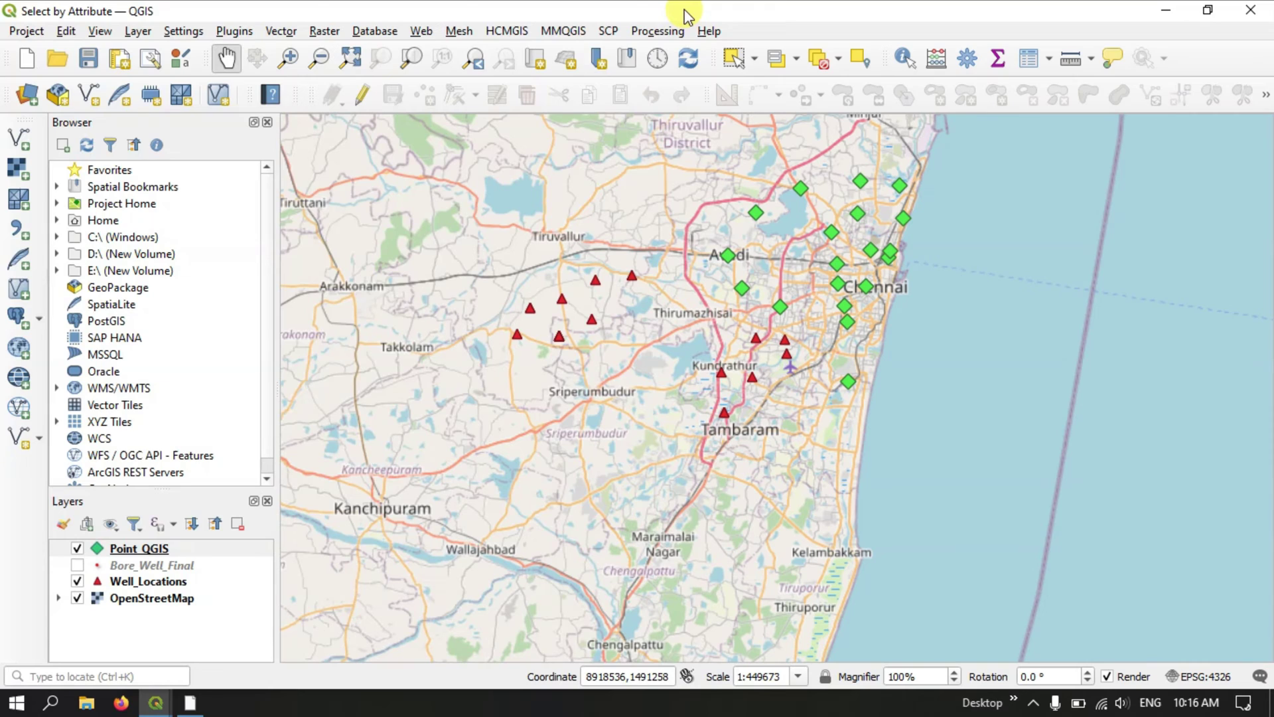
Open Select Features by Value for Point_QGIS, move it right and make Point_QGIS active
{"action": "left_click", "coordinate": [797, 61]}
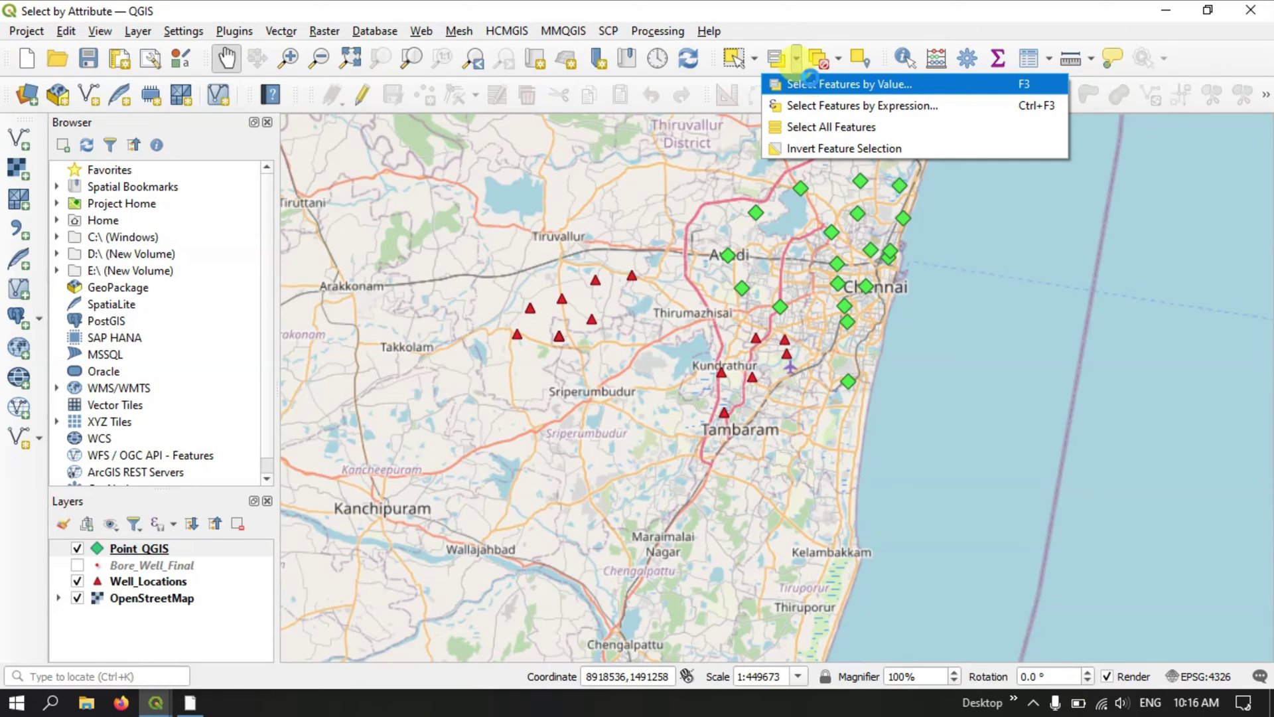
{"action": "left_click", "coordinate": [813, 84]}
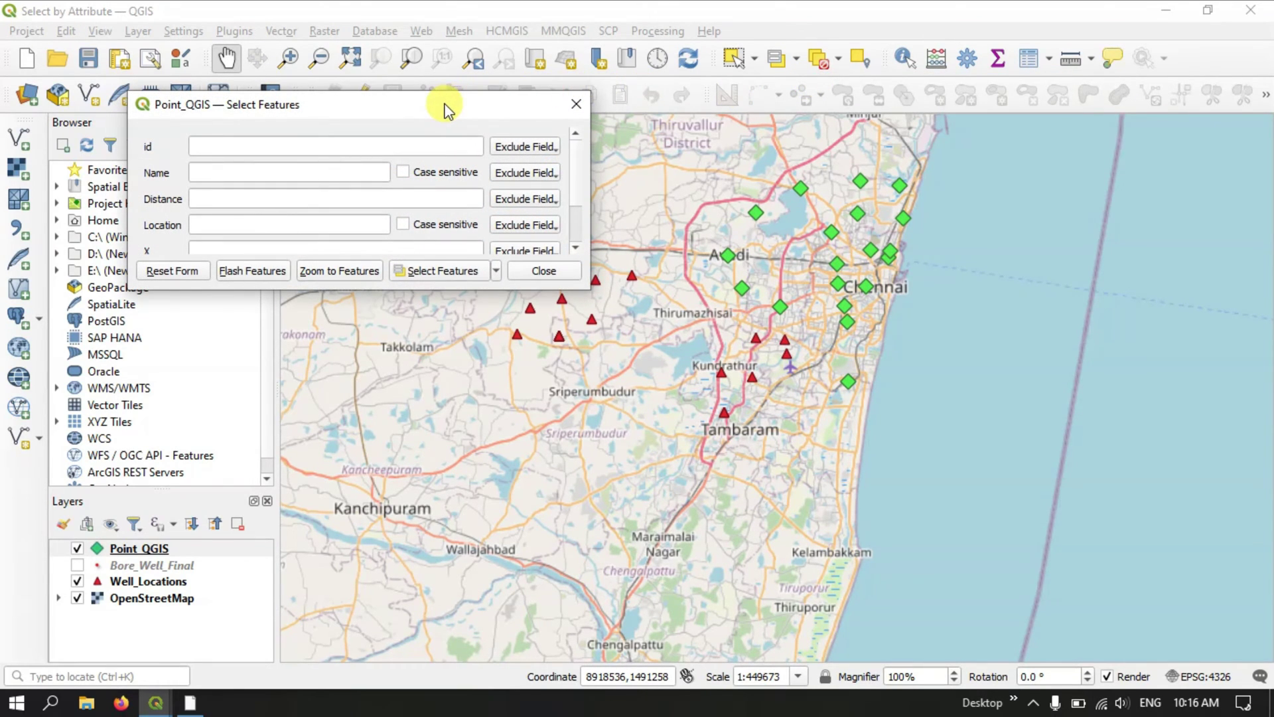
{"action": "left_click_drag", "start_coordinate": [444, 108], "coordinate": [1046, 420]}
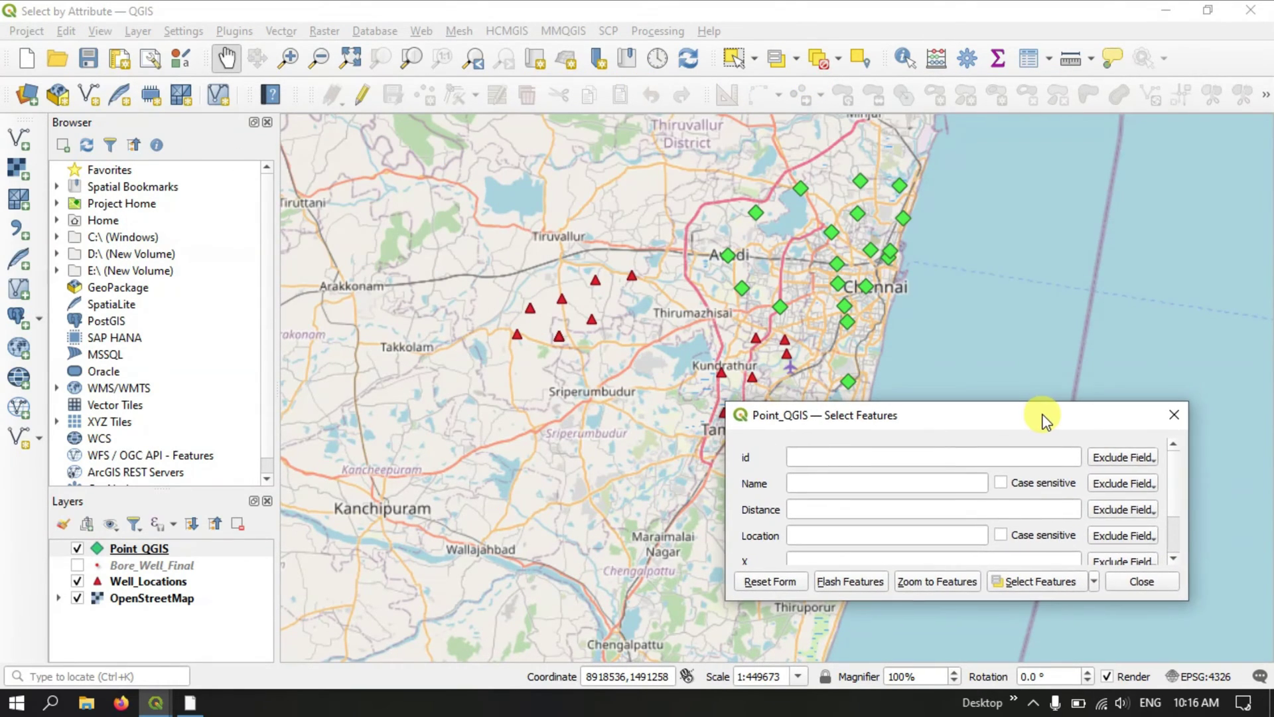
{"action": "left_click", "coordinate": [149, 549]}
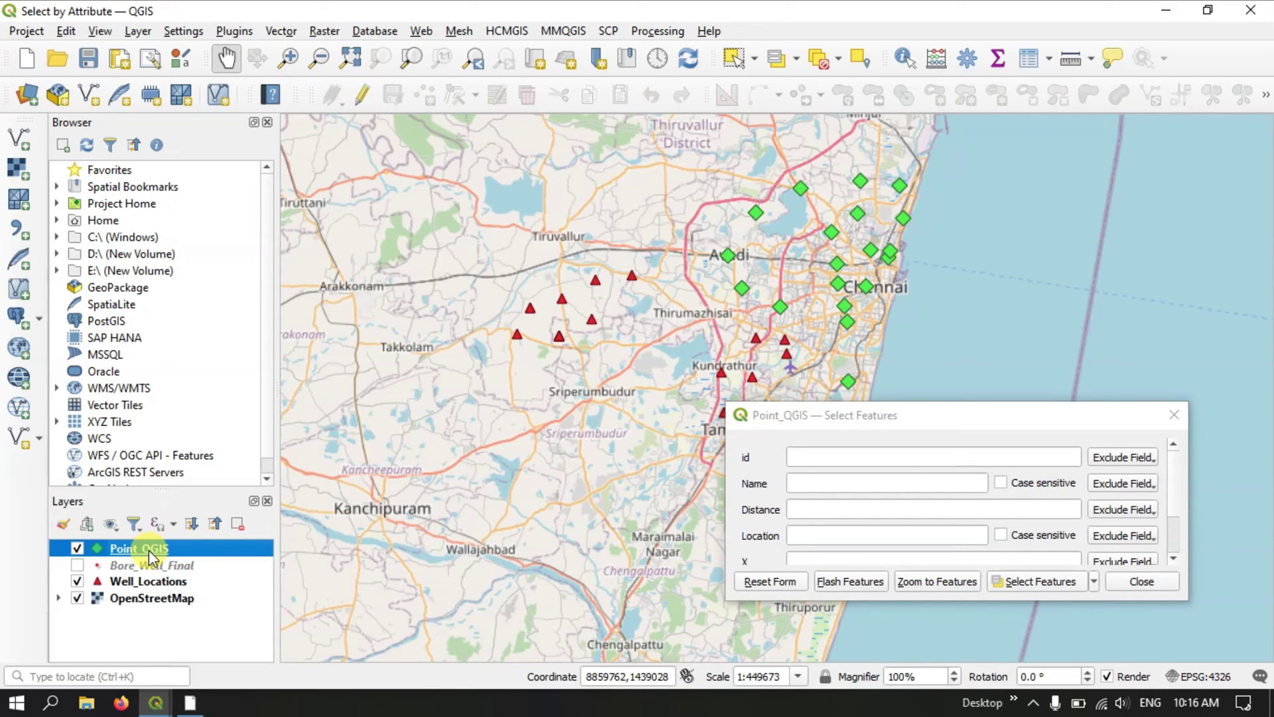
Open the Point_QGIS attribute table, arrange its window, and raise the selection form over the map
{"action": "right_click", "coordinate": [149, 549]}
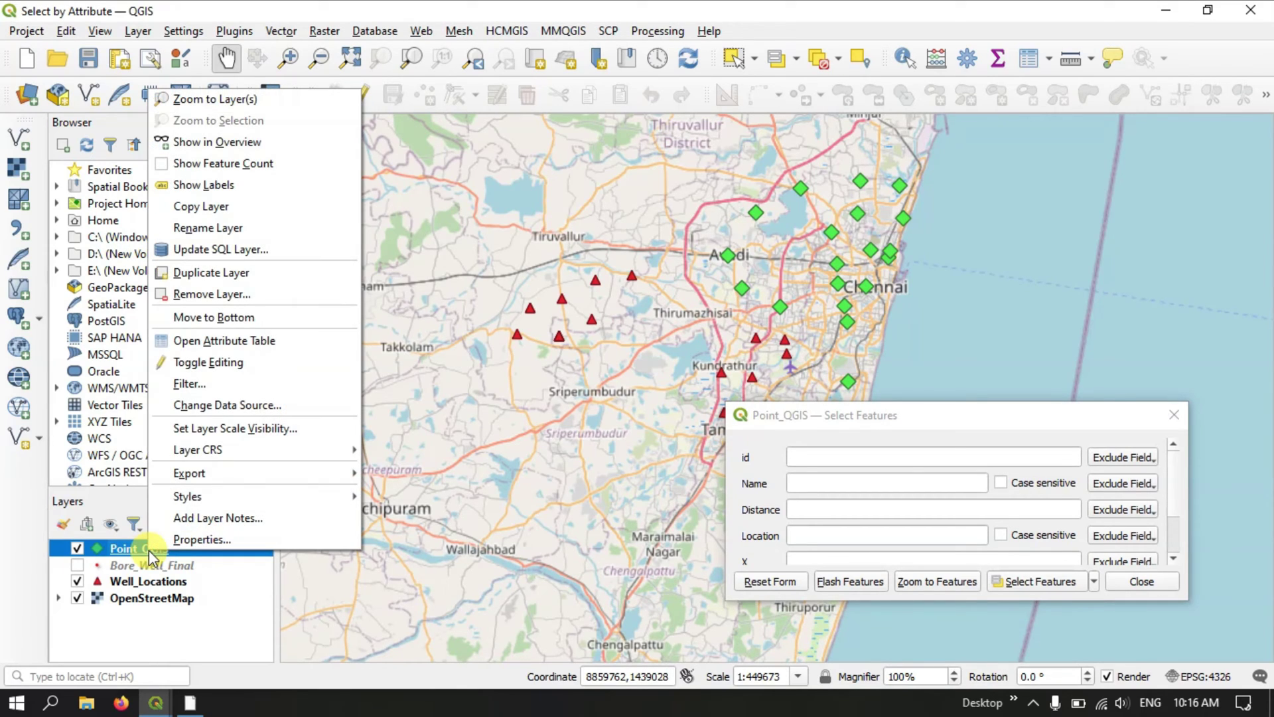
{"action": "left_click", "coordinate": [229, 341]}
{"action": "left_click_drag", "start_coordinate": [769, 114], "coordinate": [479, 82]}
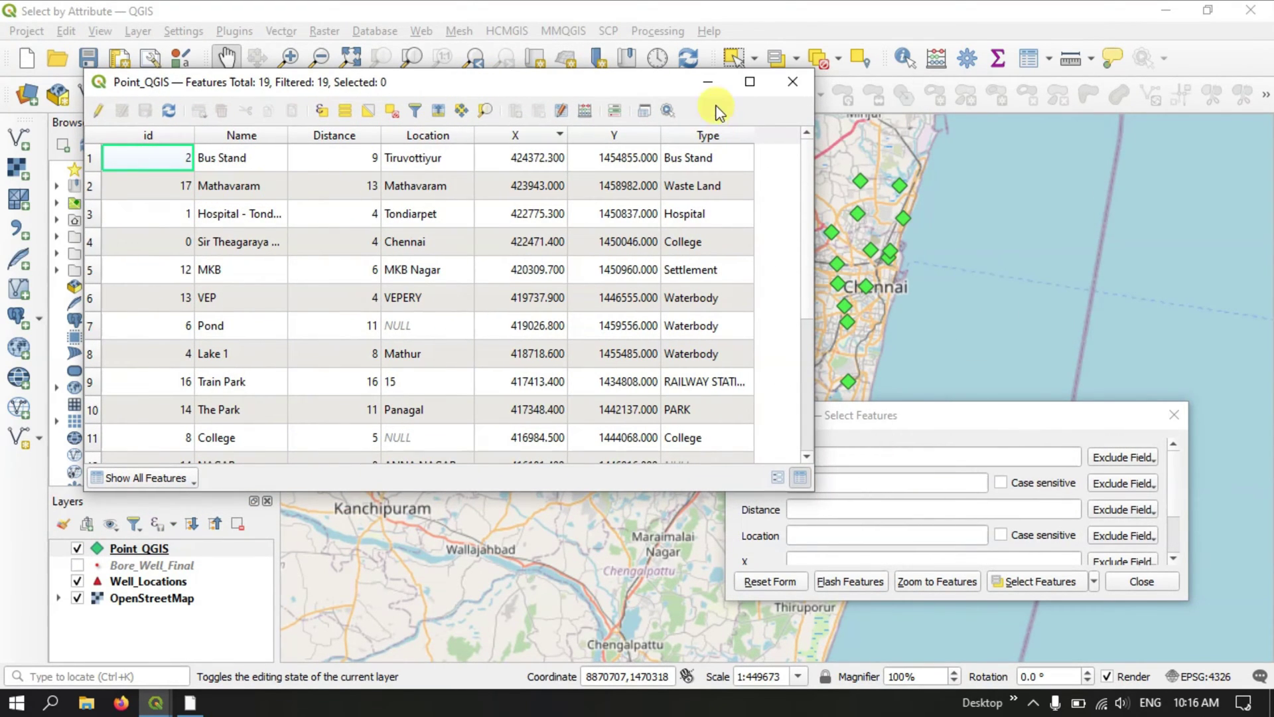
{"action": "left_click_drag", "start_coordinate": [643, 82], "coordinate": [600, 82]}
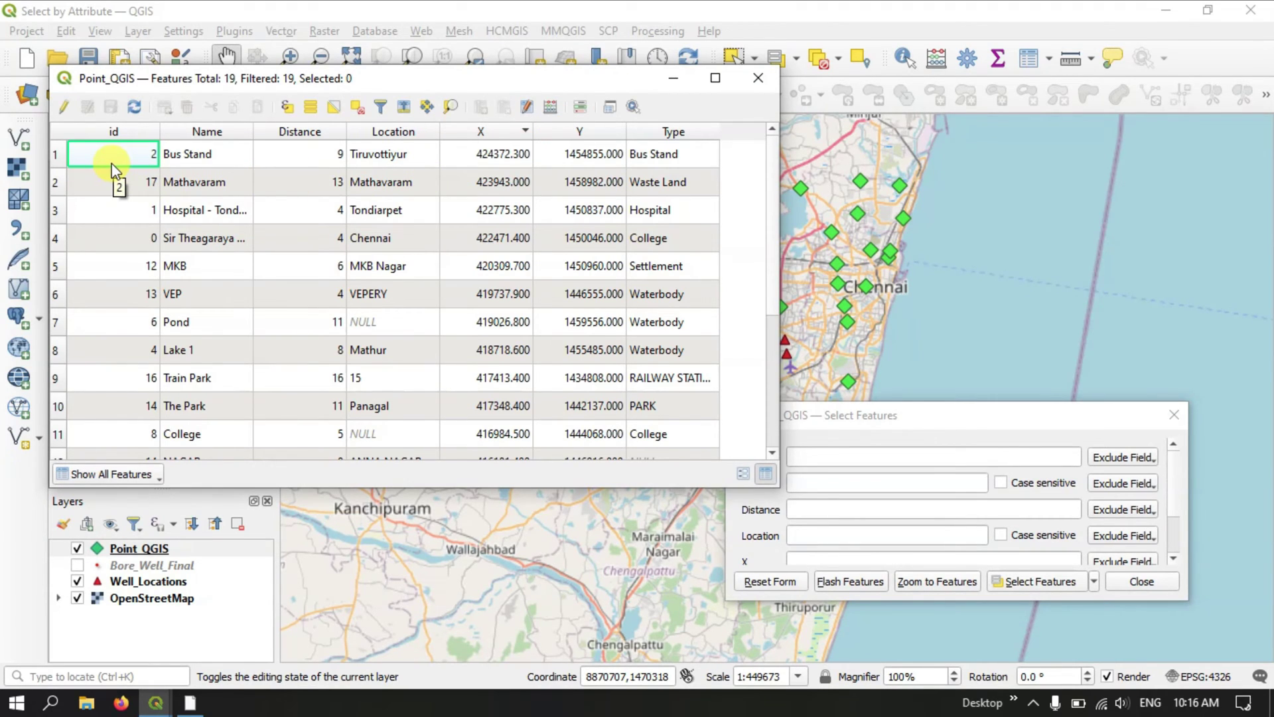
{"action": "scroll", "coordinate": [112, 167], "scroll_direction": "down", "scroll_amount": 1}
{"action": "scroll", "coordinate": [126, 156], "scroll_direction": "up", "scroll_amount": 1}
{"action": "left_click_drag", "start_coordinate": [578, 85], "coordinate": [618, 457]}
{"action": "left_click_drag", "start_coordinate": [862, 406], "coordinate": [834, 205]}
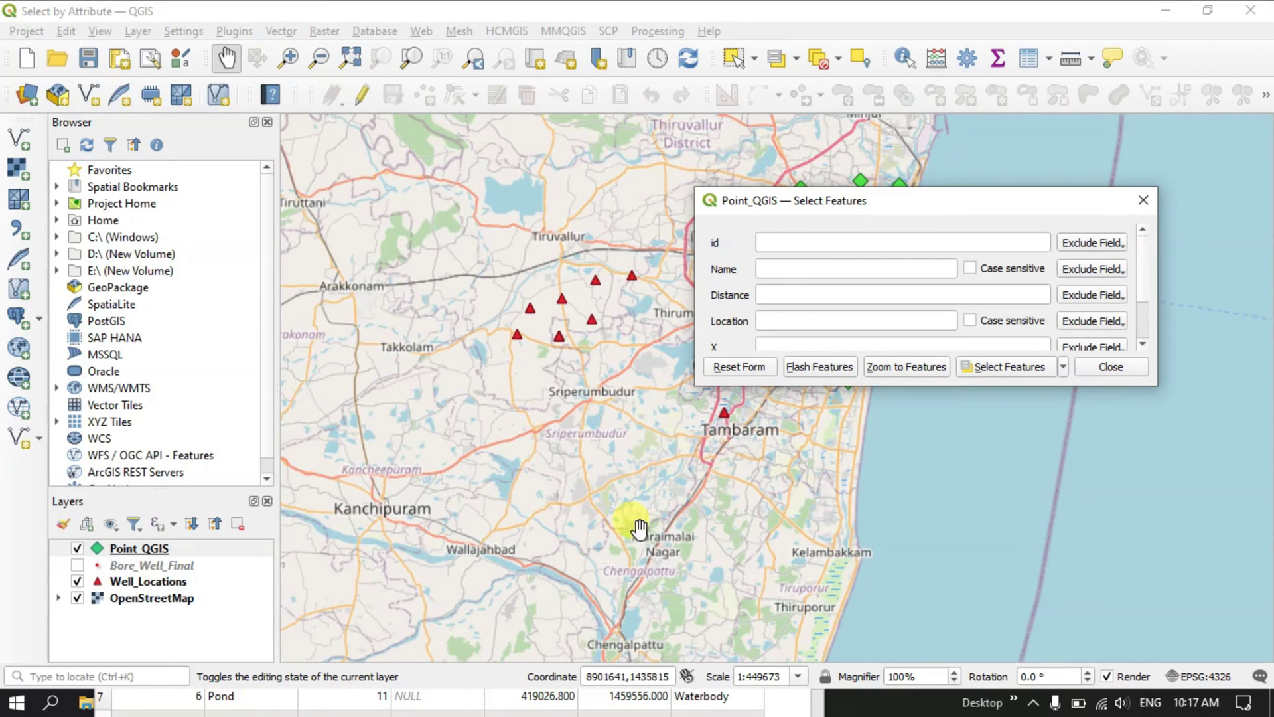
Focus the id filter, review the attribute table, and show the id comparison operators
{"action": "left_click", "coordinate": [793, 242]}
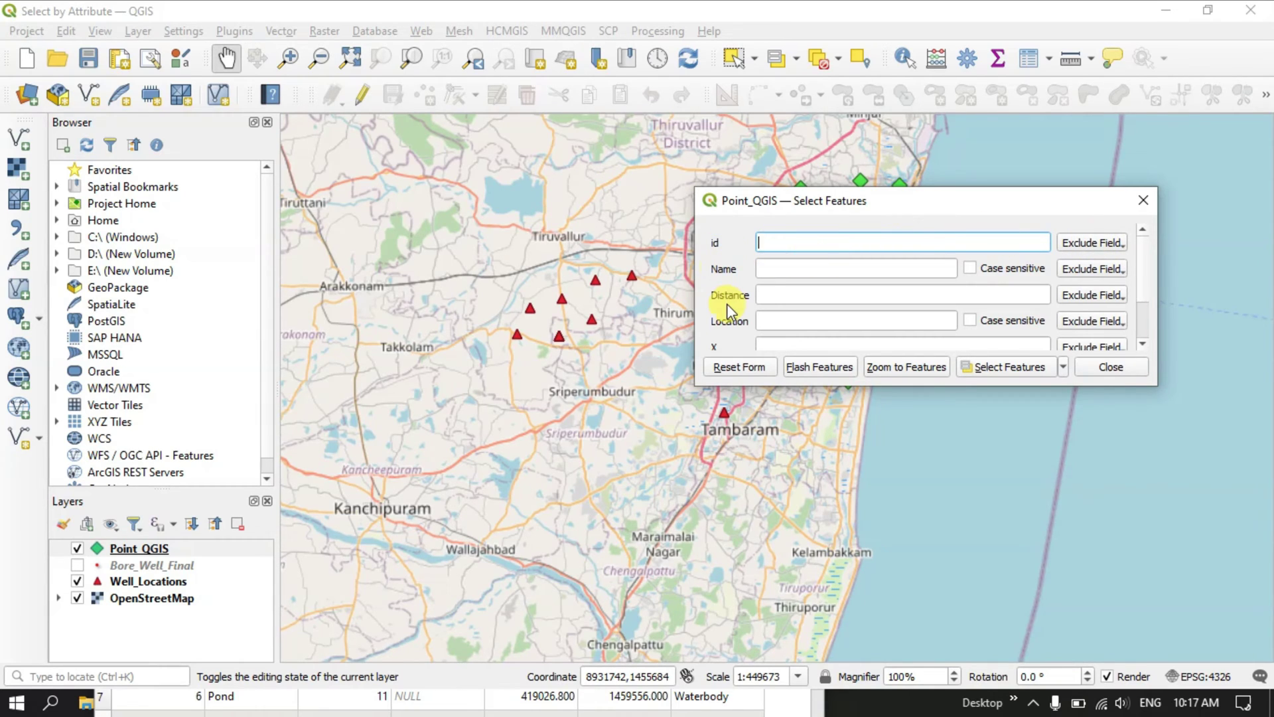
{"action": "scroll", "coordinate": [726, 304], "scroll_direction": "down", "scroll_amount": 1}
{"action": "scroll", "coordinate": [729, 309], "scroll_direction": "up", "scroll_amount": 1}
{"action": "left_click", "coordinate": [115, 705]}
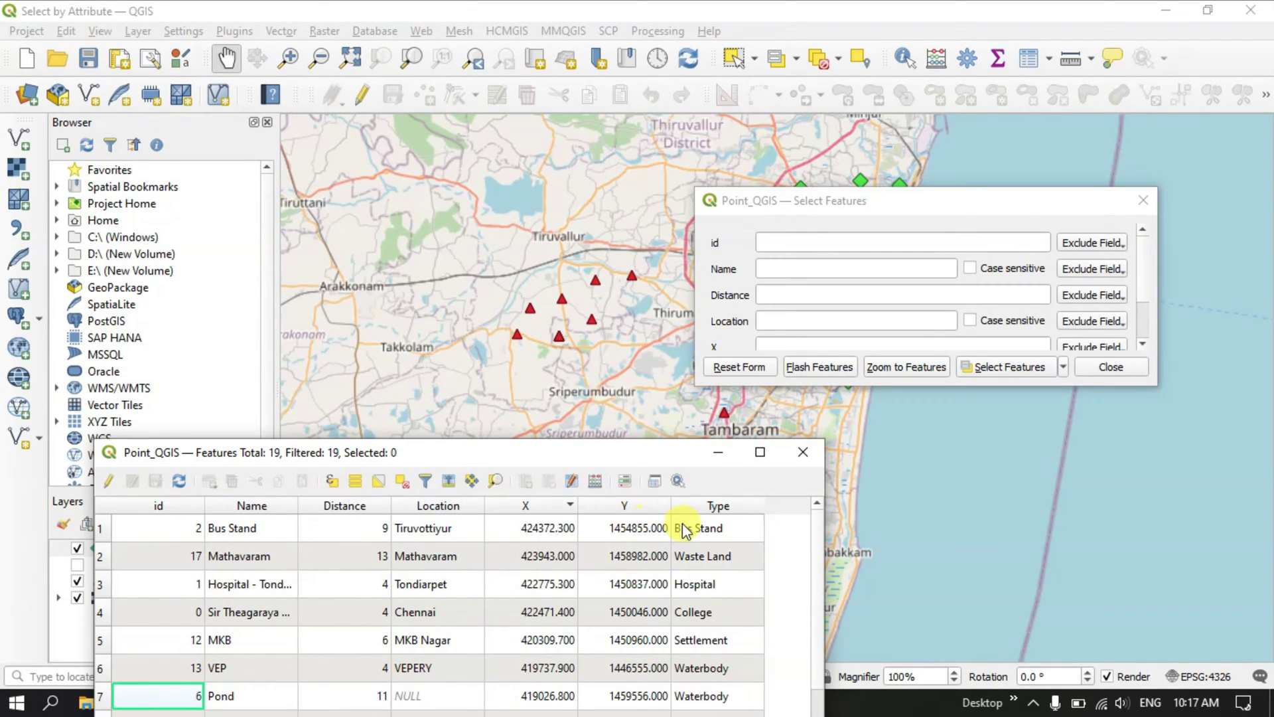
{"action": "scroll", "coordinate": [720, 249], "scroll_direction": "down", "scroll_amount": 2}
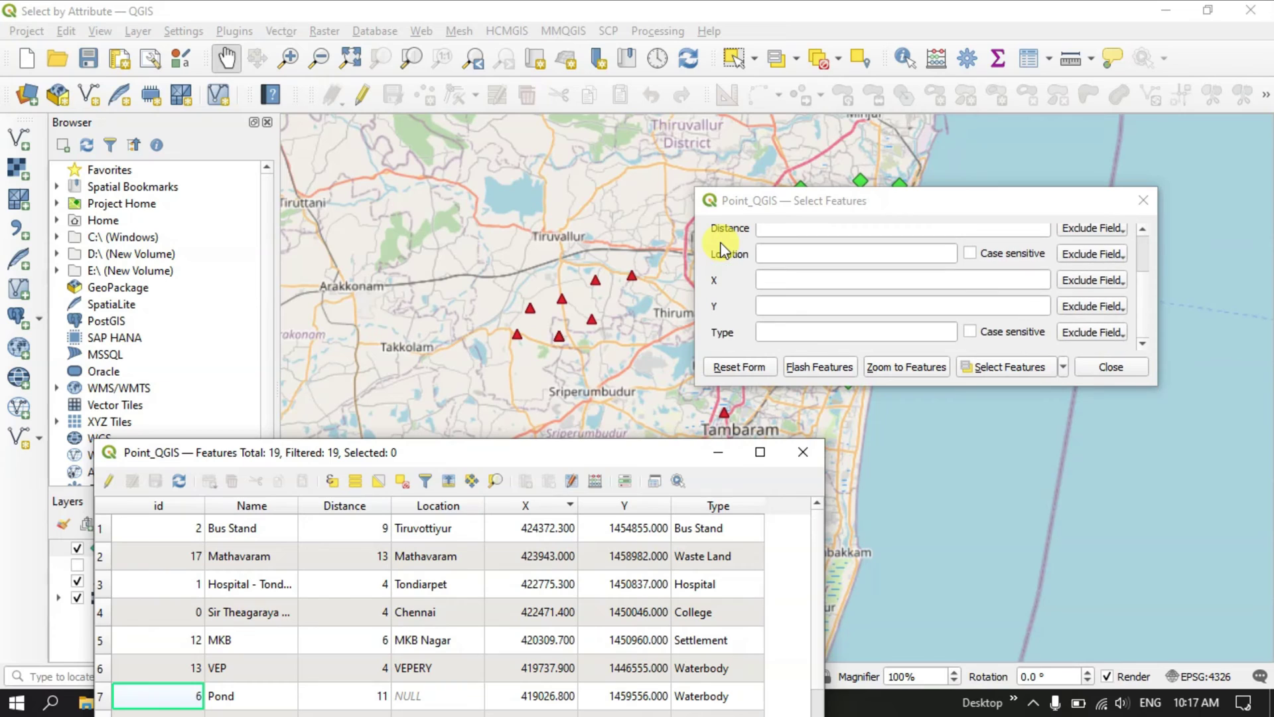
{"action": "scroll", "coordinate": [729, 337], "scroll_direction": "up", "scroll_amount": 2}
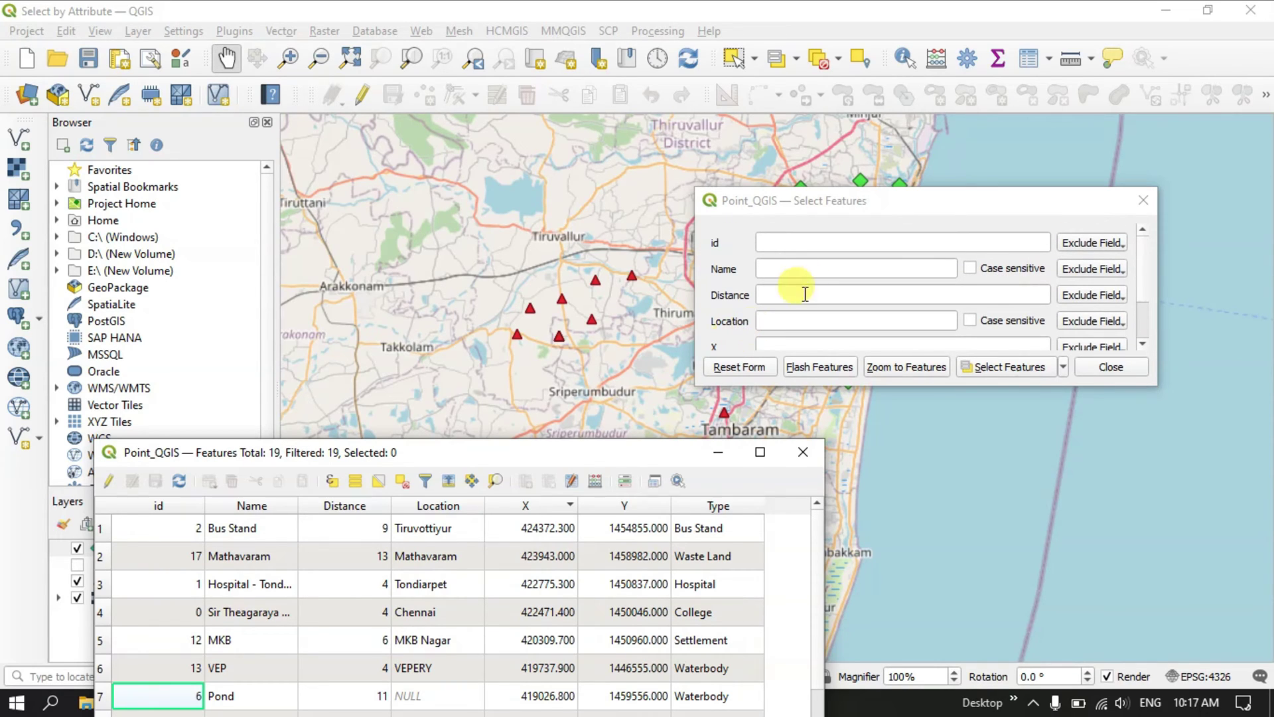
{"action": "left_click", "coordinate": [1097, 241]}
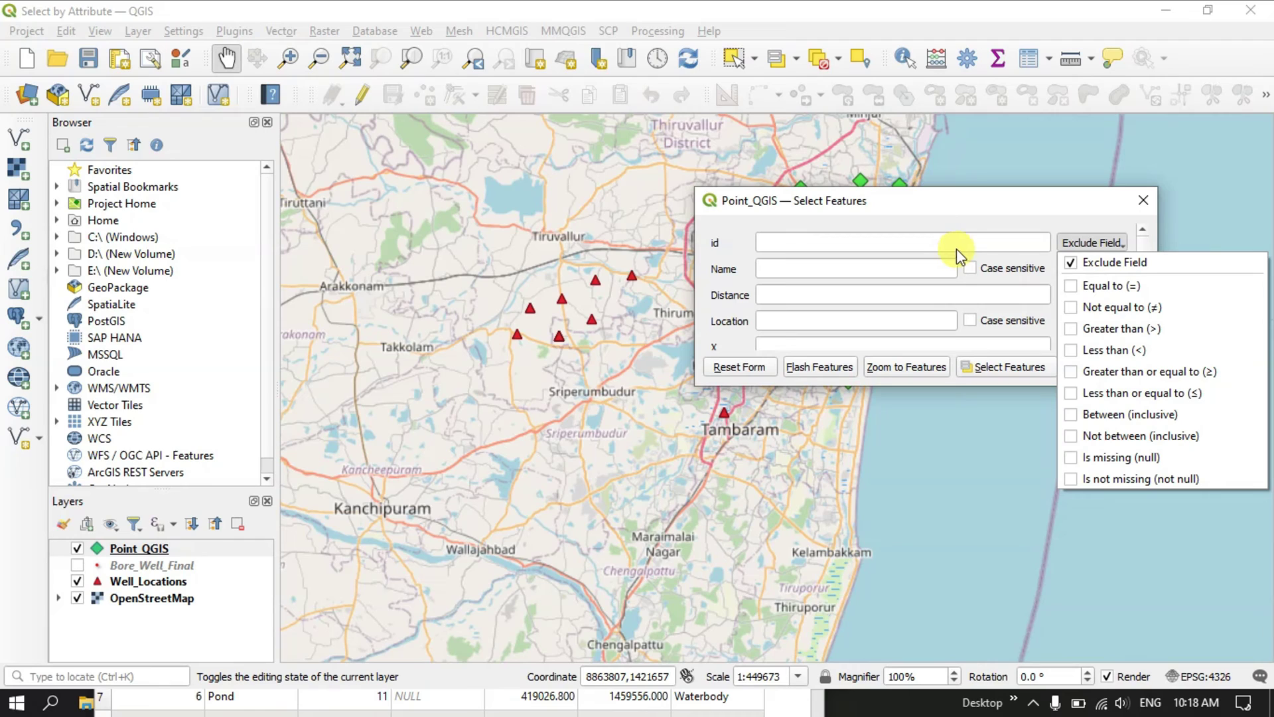
Set the id filter to Less than (<) 10 and move the form to the upper left
{"action": "left_click", "coordinate": [892, 246]}
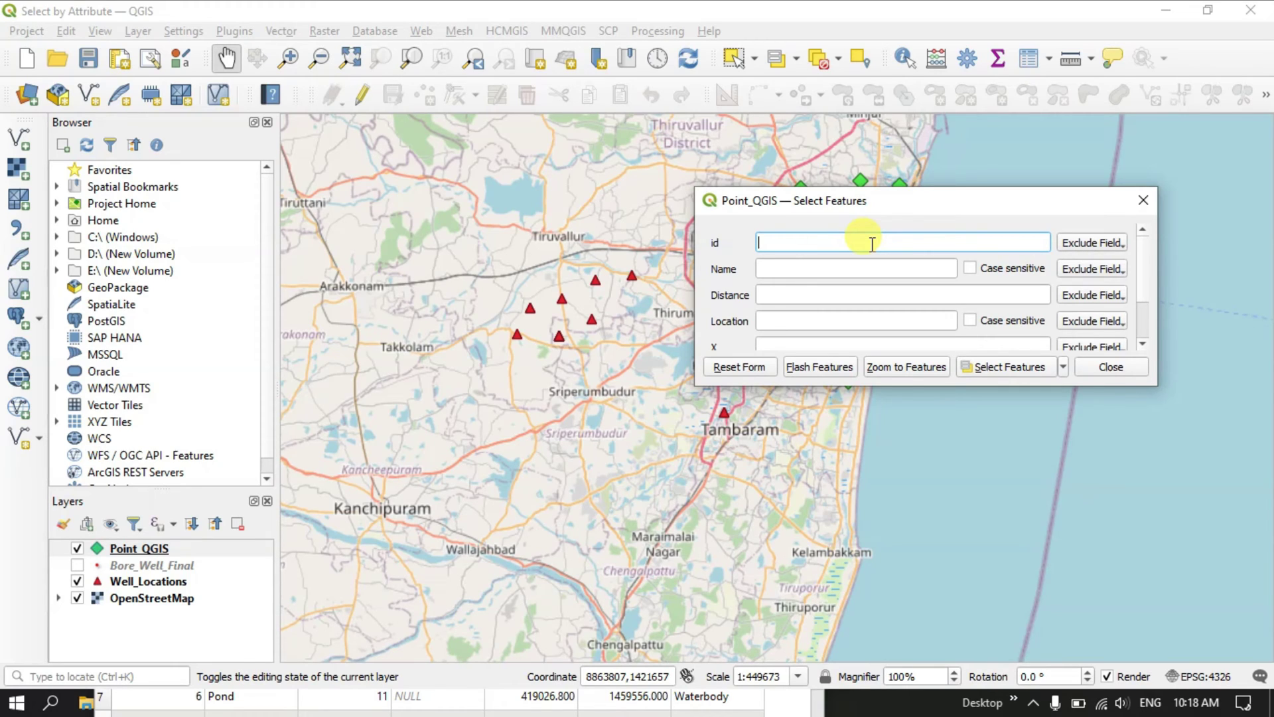
{"action": "type", "text": "10"}
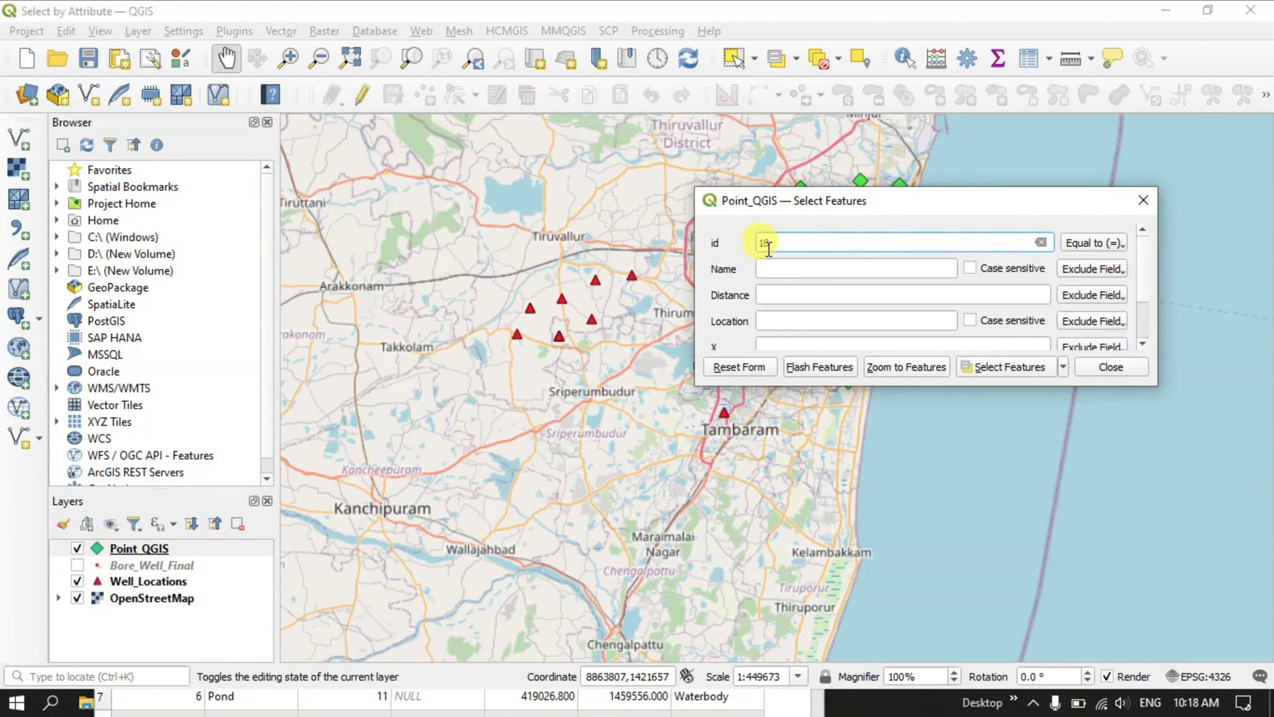
{"action": "left_click", "coordinate": [1088, 245]}
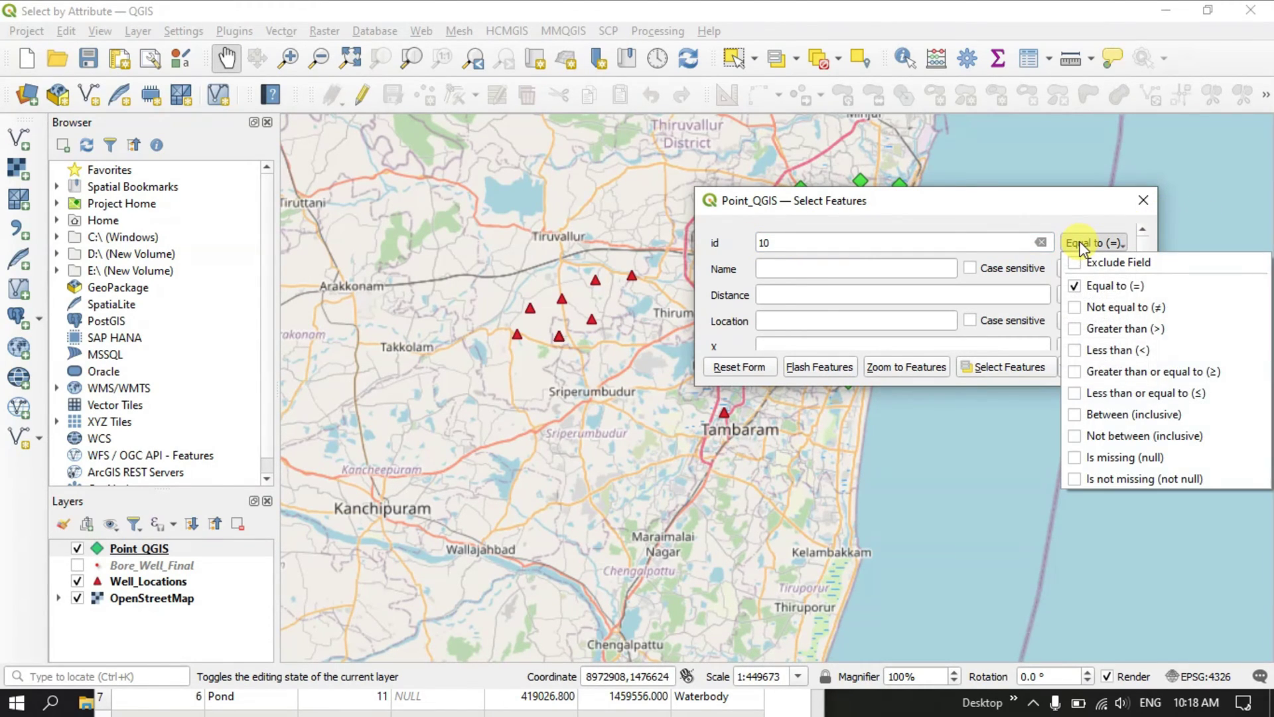
{"action": "left_click", "coordinate": [1112, 351]}
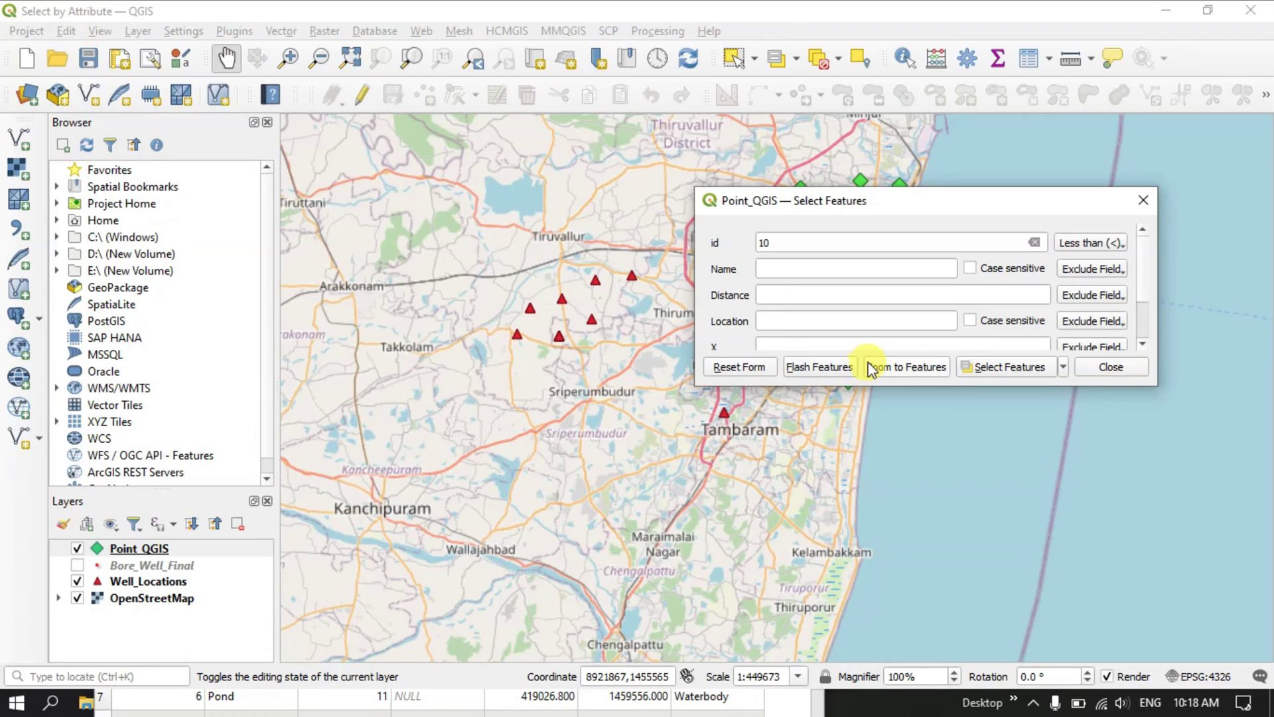
{"action": "left_click_drag", "start_coordinate": [913, 211], "coordinate": [247, 156]}
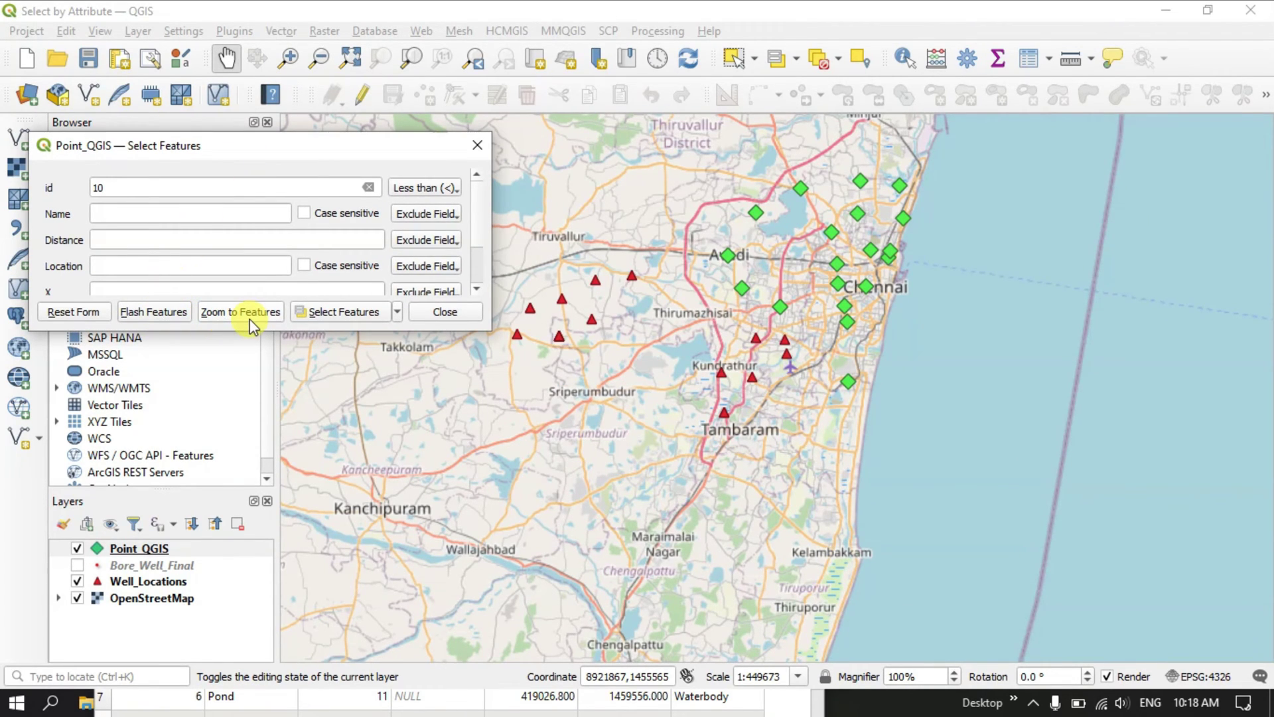
Flash the 11 features with id below 10 and zoom the map to them
{"action": "left_click", "coordinate": [161, 313]}
{"action": "left_click", "coordinate": [159, 313]}
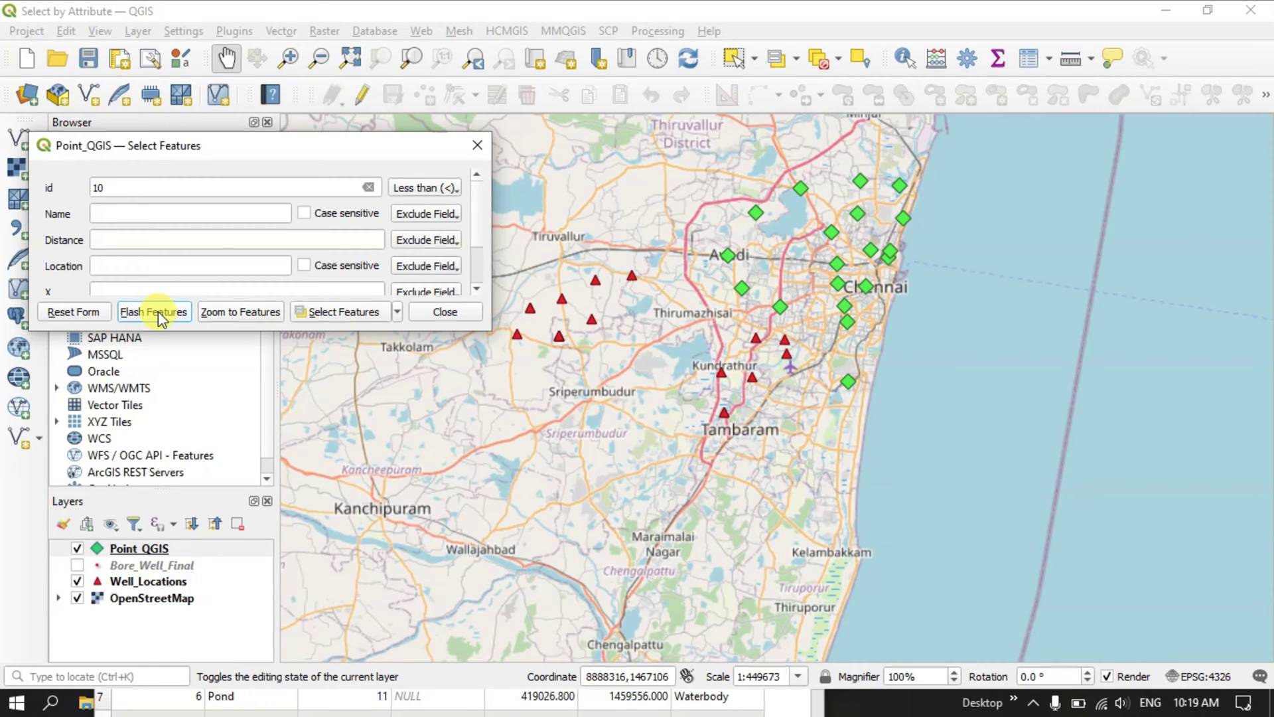
{"action": "left_click", "coordinate": [160, 313]}
{"action": "left_click", "coordinate": [250, 321]}
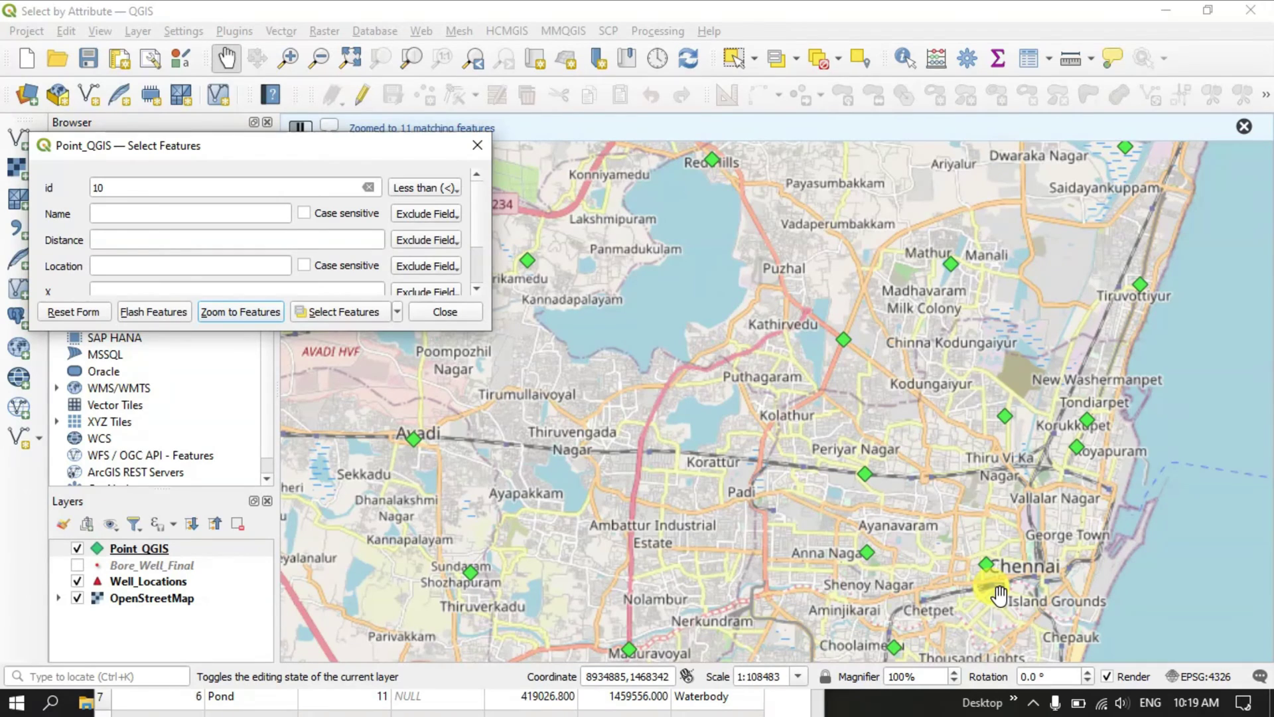
{"action": "left_click", "coordinate": [166, 320]}
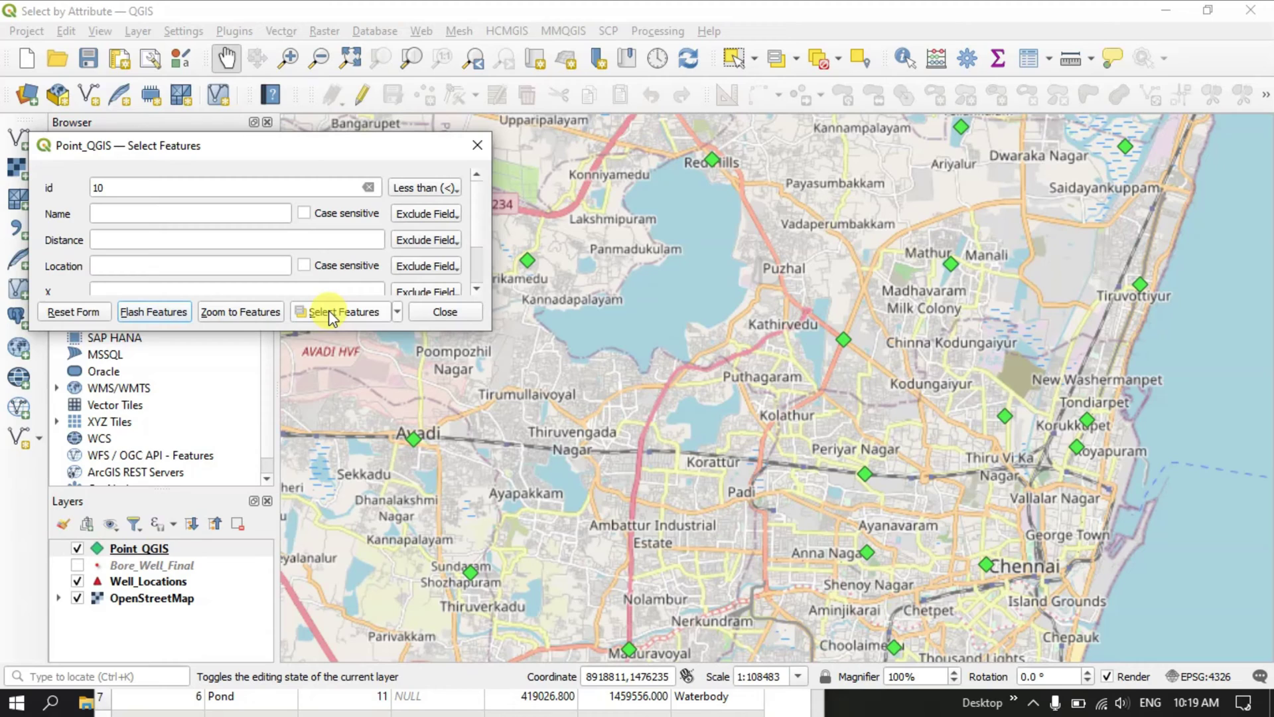
Select the 11 matching features, zoom out, and shift the form right
{"action": "left_click", "coordinate": [398, 312]}
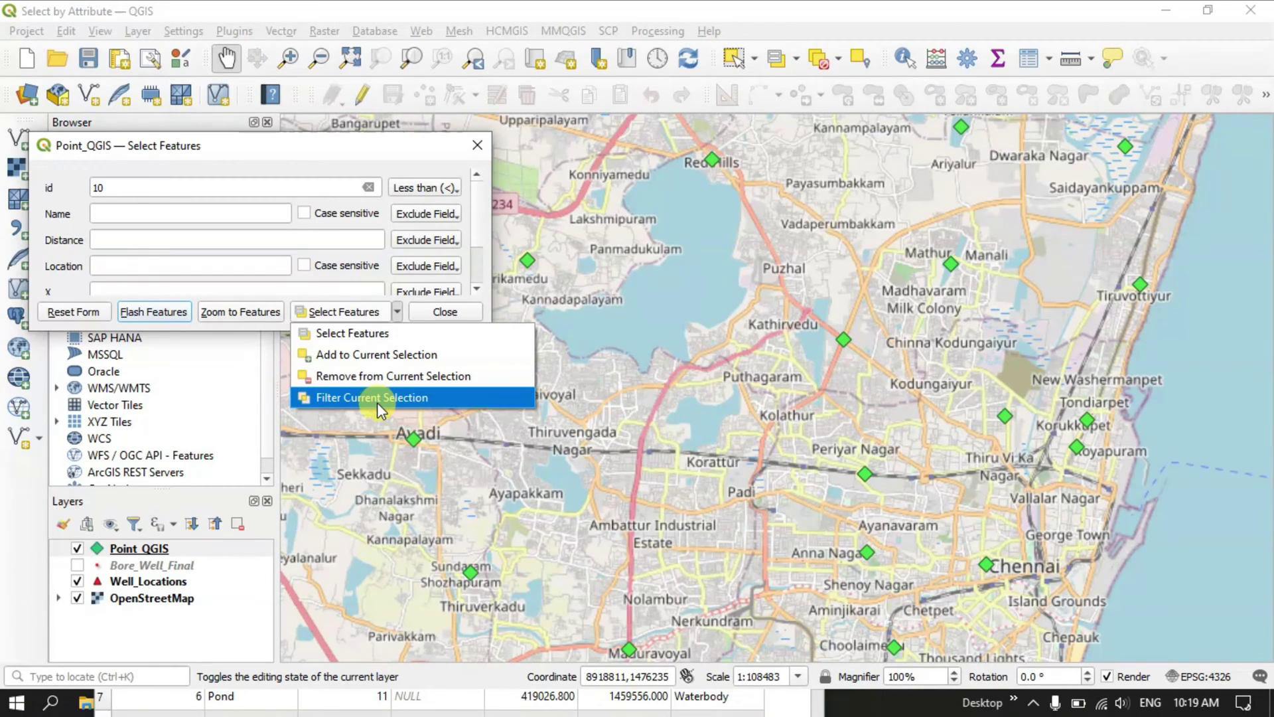
{"action": "left_click", "coordinate": [332, 333]}
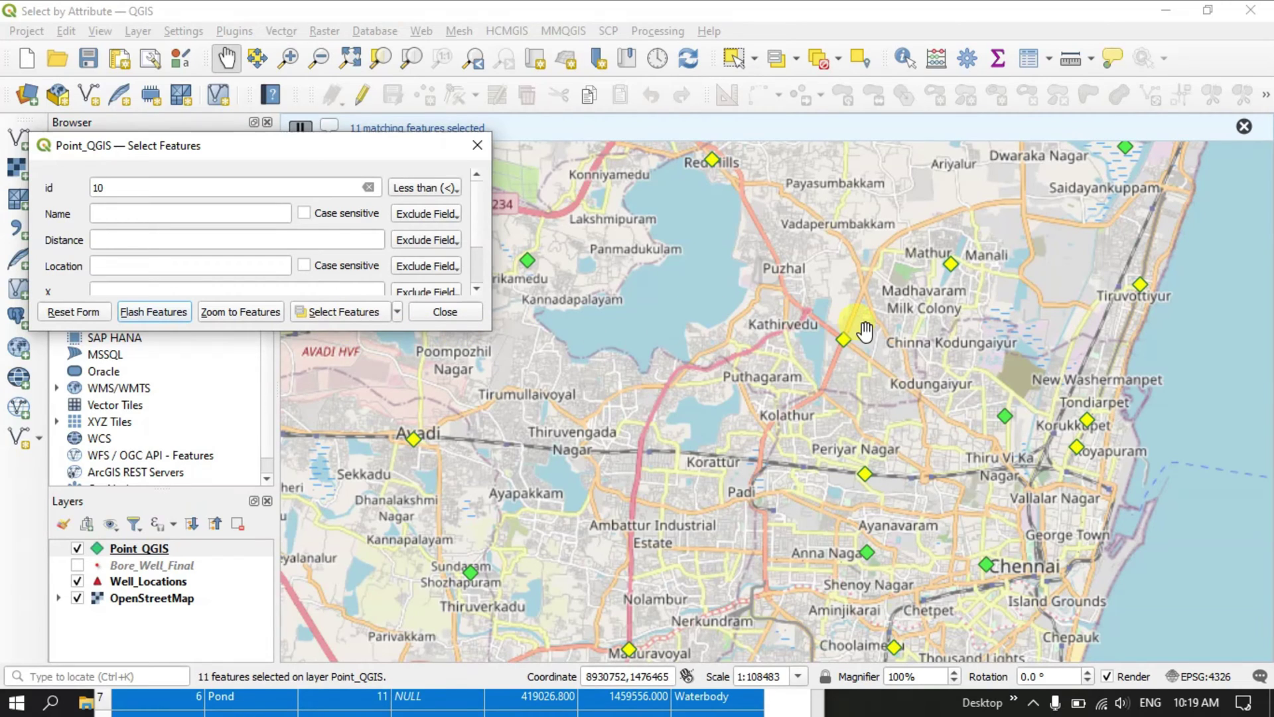
{"action": "scroll", "coordinate": [1001, 276], "scroll_direction": "down", "scroll_amount": 1}
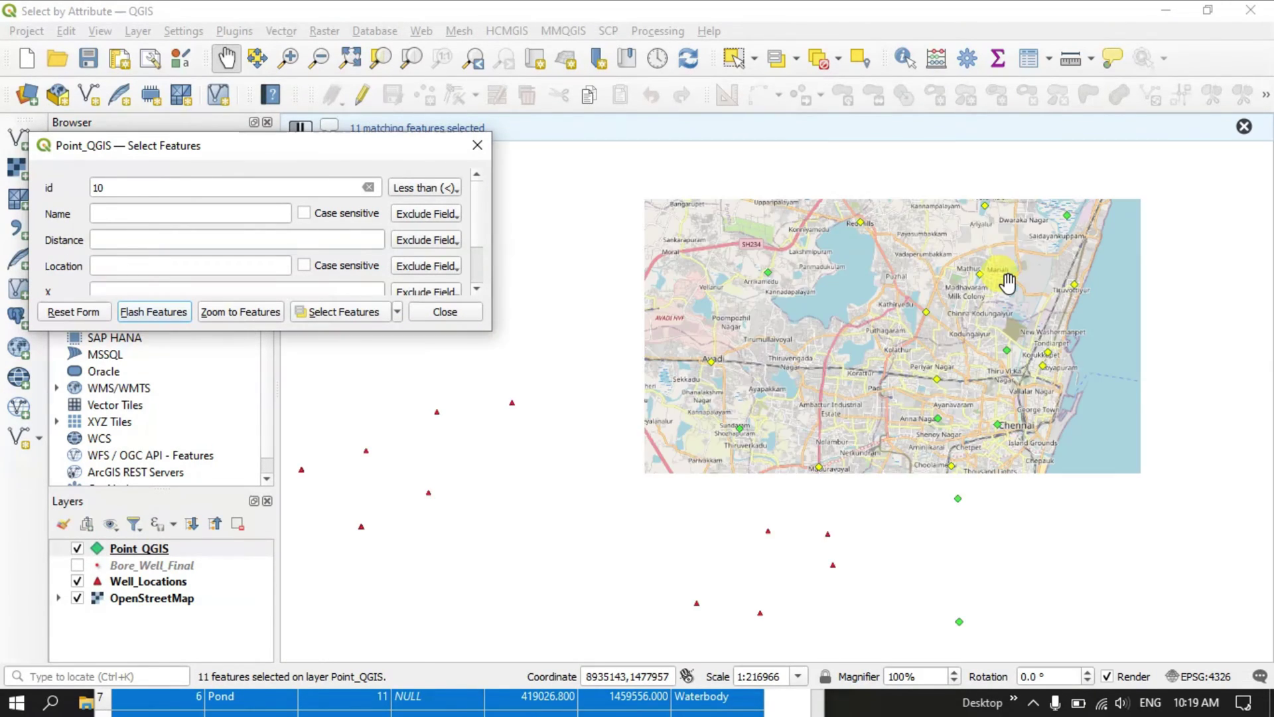
{"action": "scroll", "coordinate": [1002, 276], "scroll_direction": "down", "scroll_amount": 1}
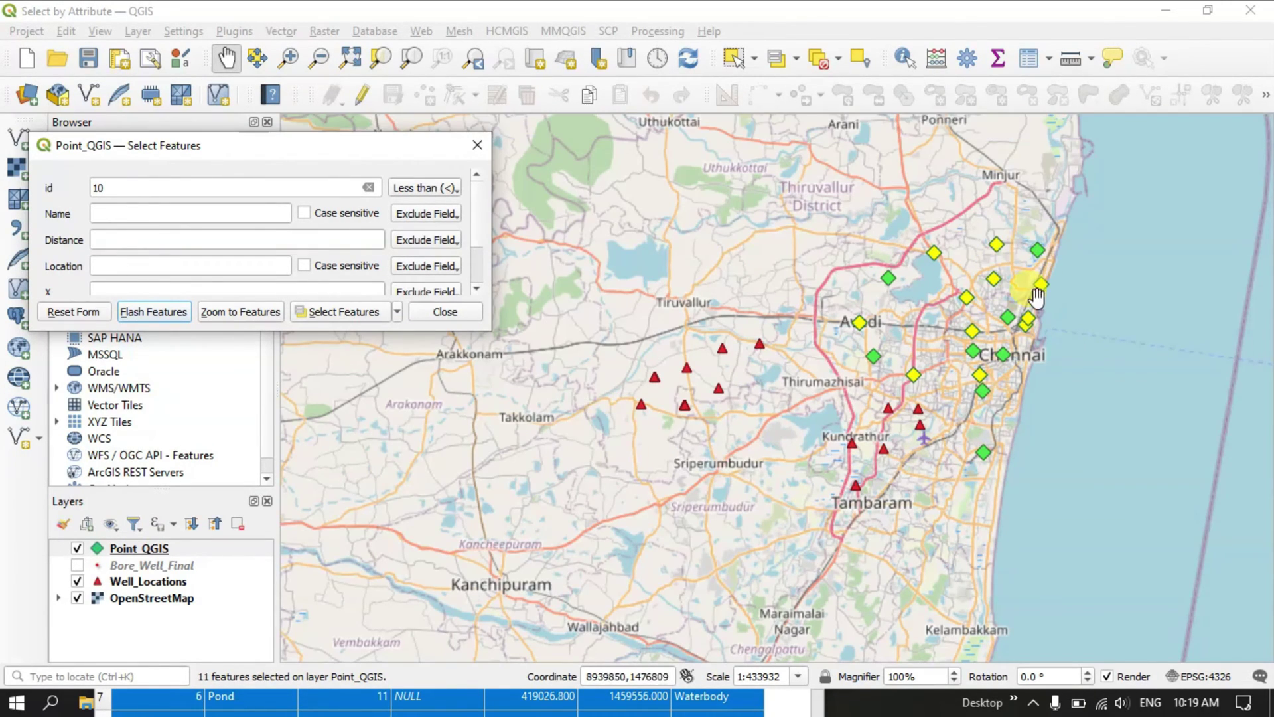
{"action": "left_click_drag", "start_coordinate": [348, 150], "coordinate": [504, 174]}
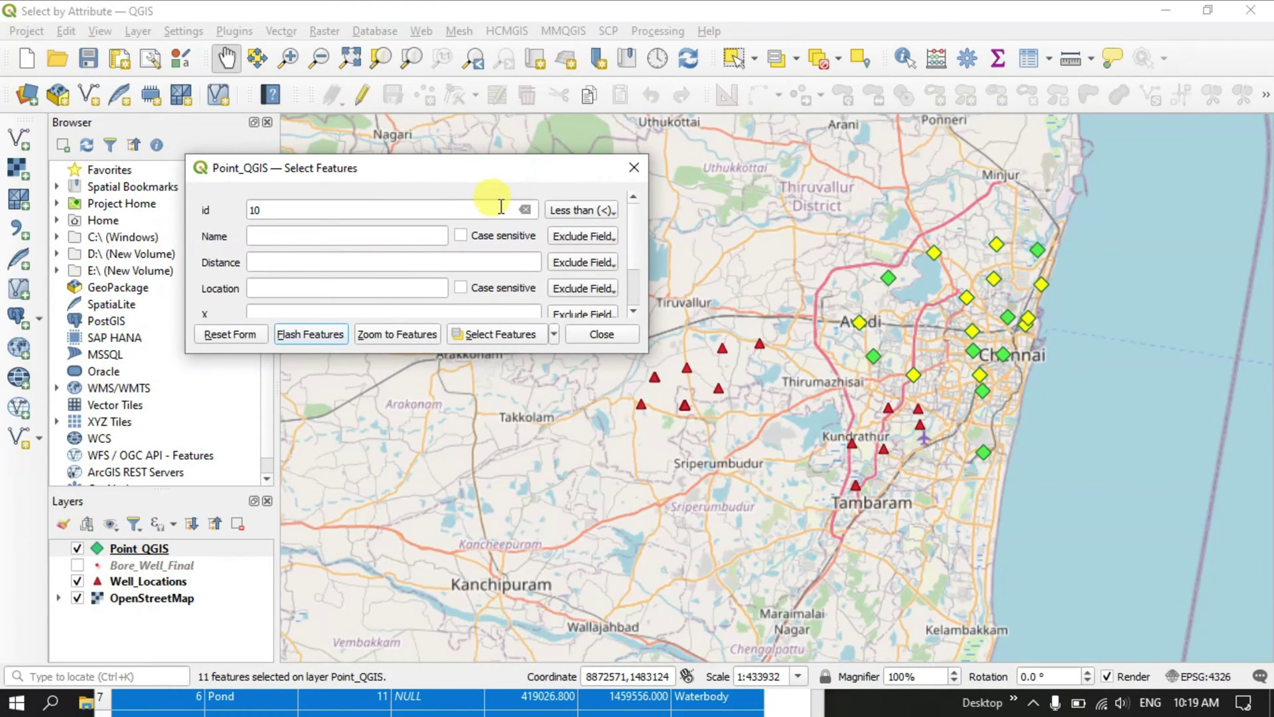
Change the id filter to Greater than (>) 12
{"action": "left_click", "coordinate": [607, 213]}
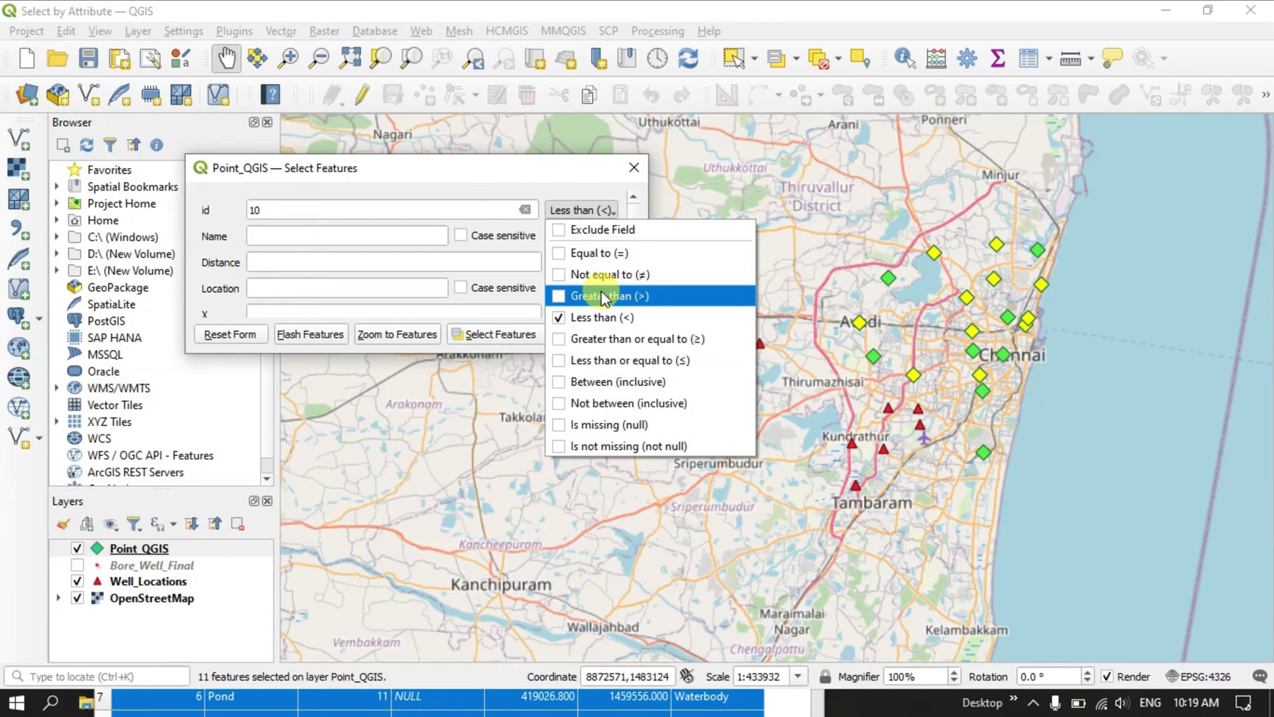
{"action": "left_click", "coordinate": [560, 296]}
{"action": "left_click_drag", "start_coordinate": [264, 209], "coordinate": [237, 216]}
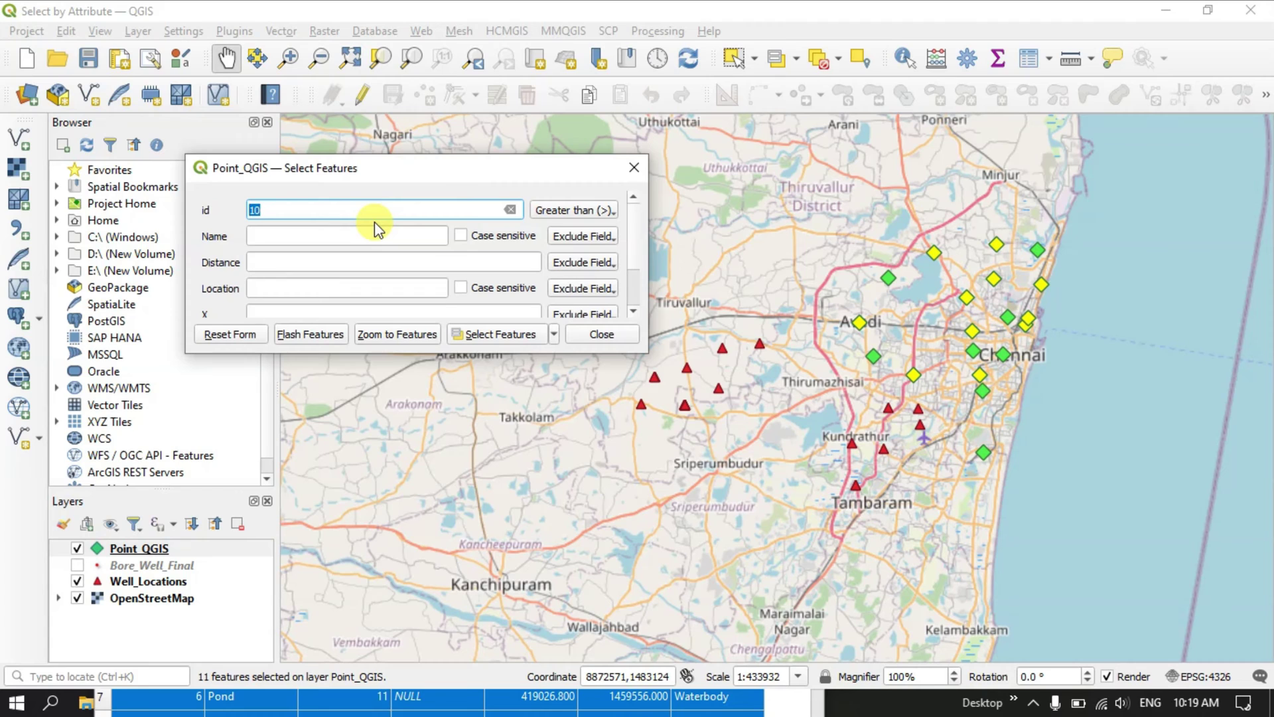
{"action": "type", "text": "12"}
Flash, zoom to, and select the 7 features with id greater than 12
{"action": "left_click", "coordinate": [304, 336]}
{"action": "left_click", "coordinate": [307, 337]}
{"action": "left_click", "coordinate": [308, 337]}
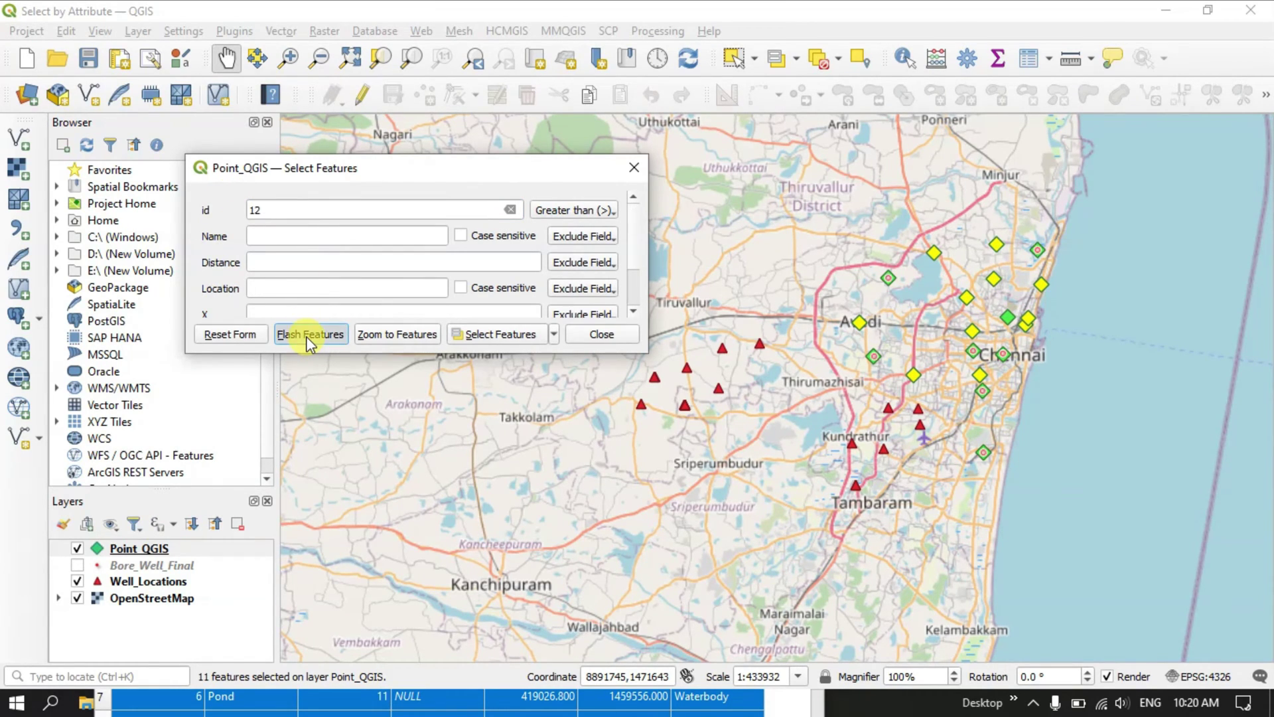
{"action": "left_click", "coordinate": [307, 337]}
{"action": "left_click", "coordinate": [307, 337]}
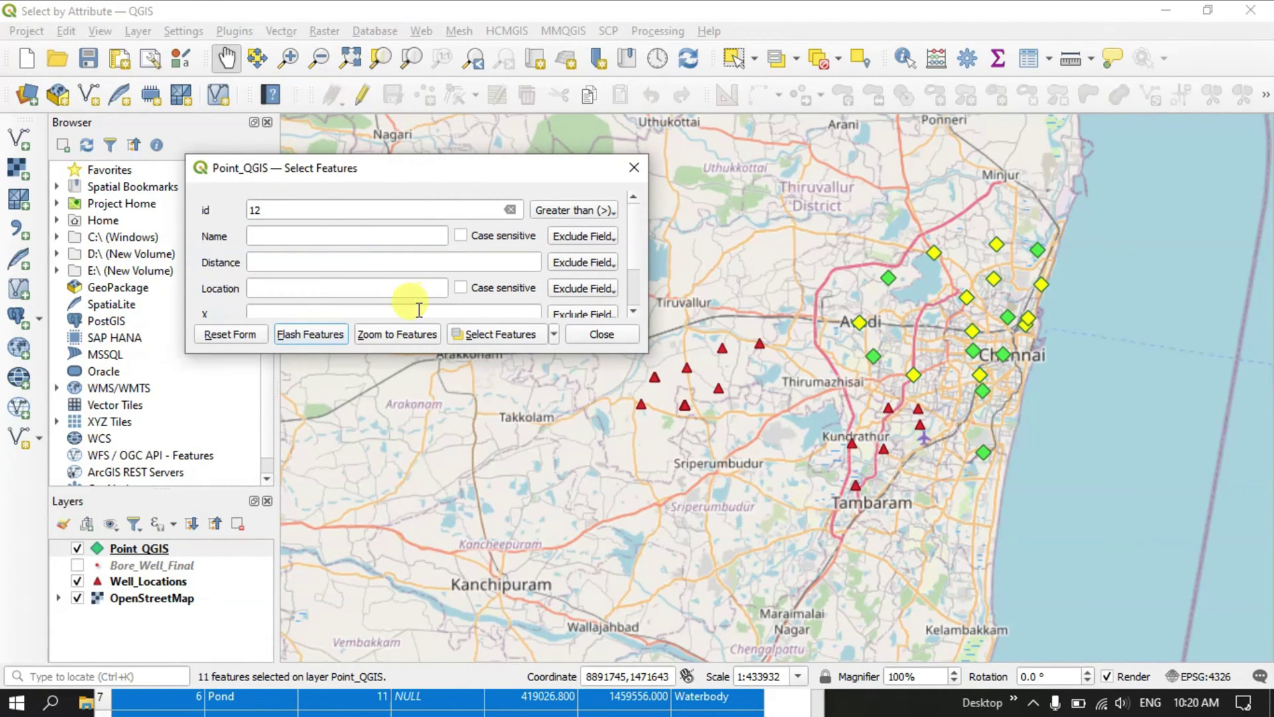
{"action": "left_click", "coordinate": [398, 333]}
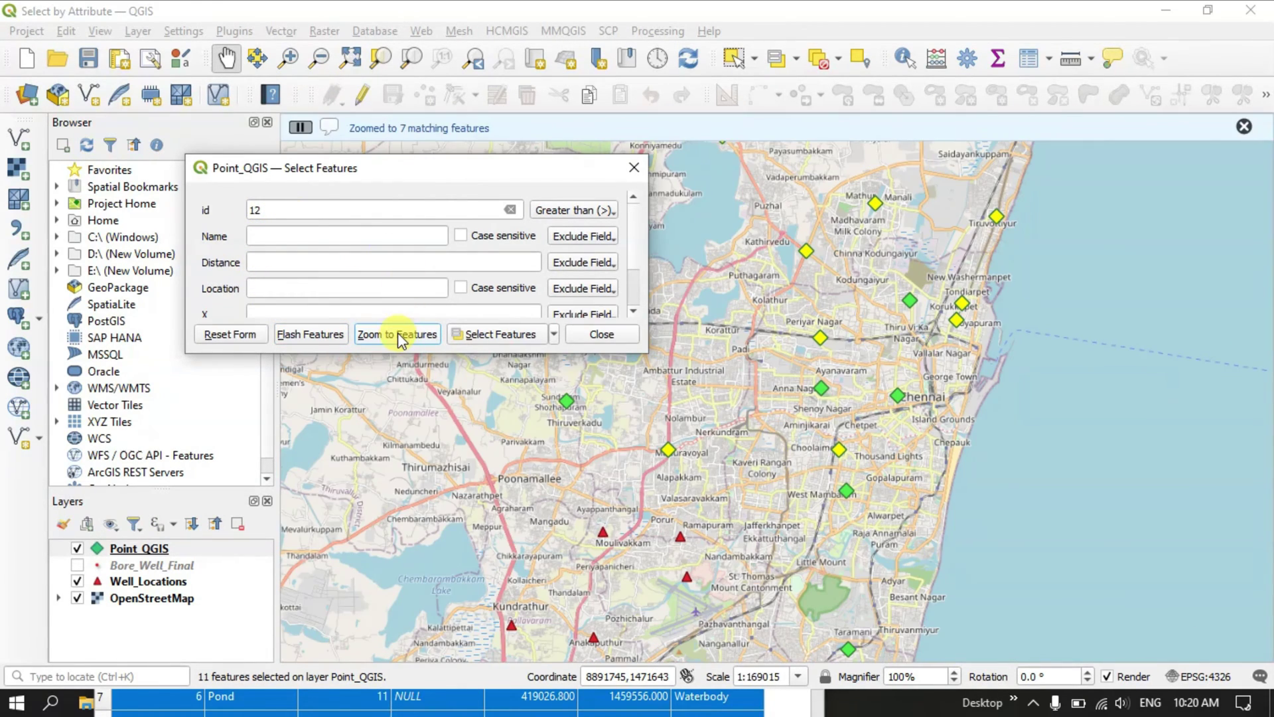
{"action": "left_click", "coordinate": [487, 334]}
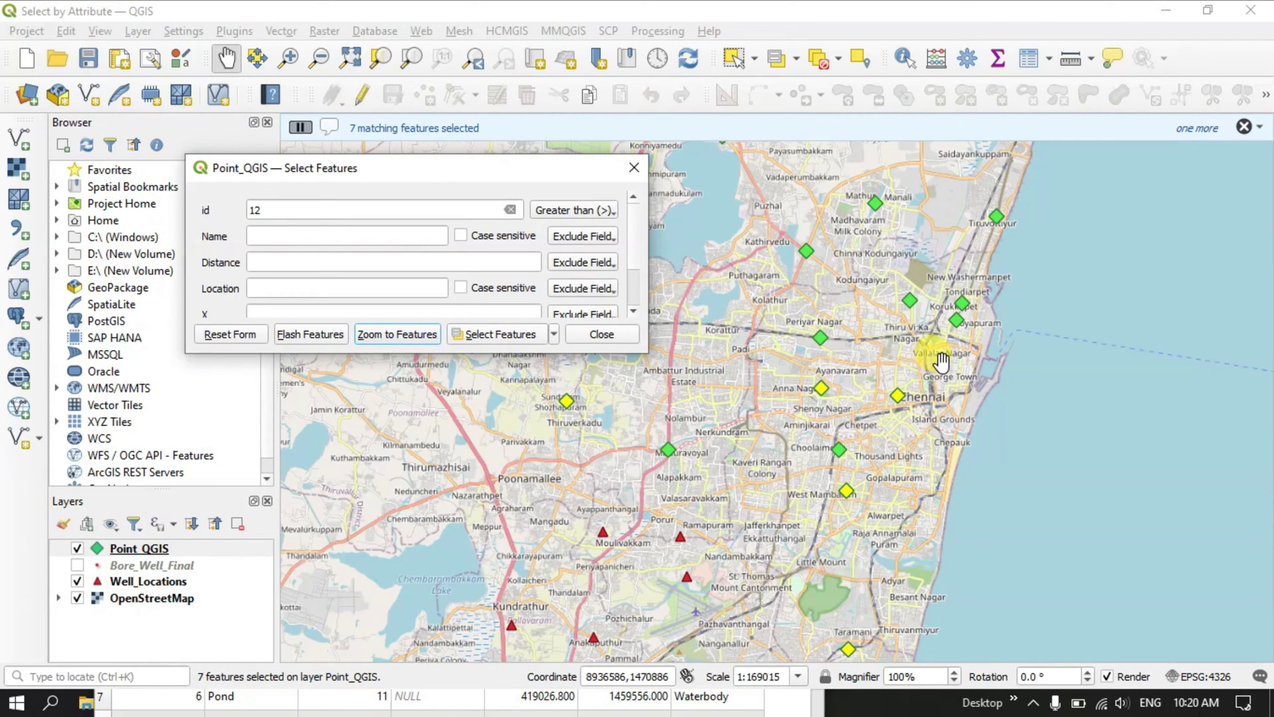
{"action": "scroll", "coordinate": [942, 363], "scroll_direction": "down", "scroll_amount": 1}
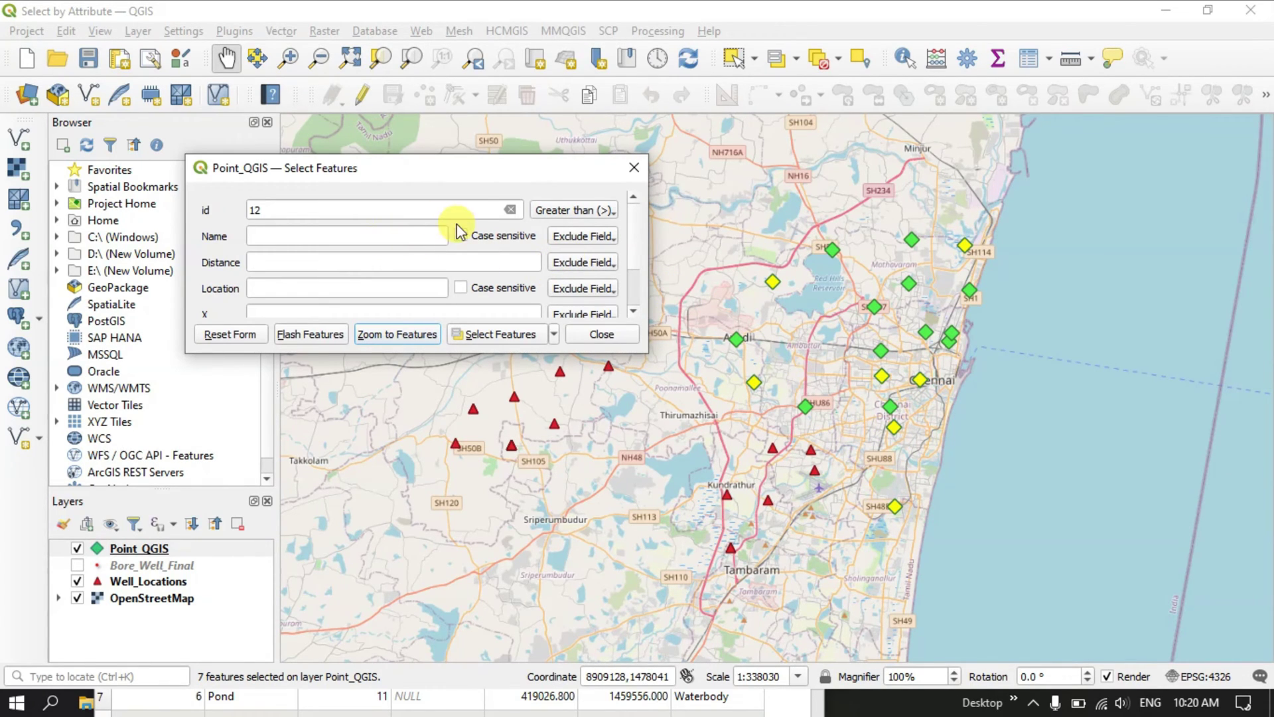
Delete the id value 12 and bring up the Point_QGIS attribute table
{"action": "left_click_drag", "start_coordinate": [353, 212], "coordinate": [231, 211]}
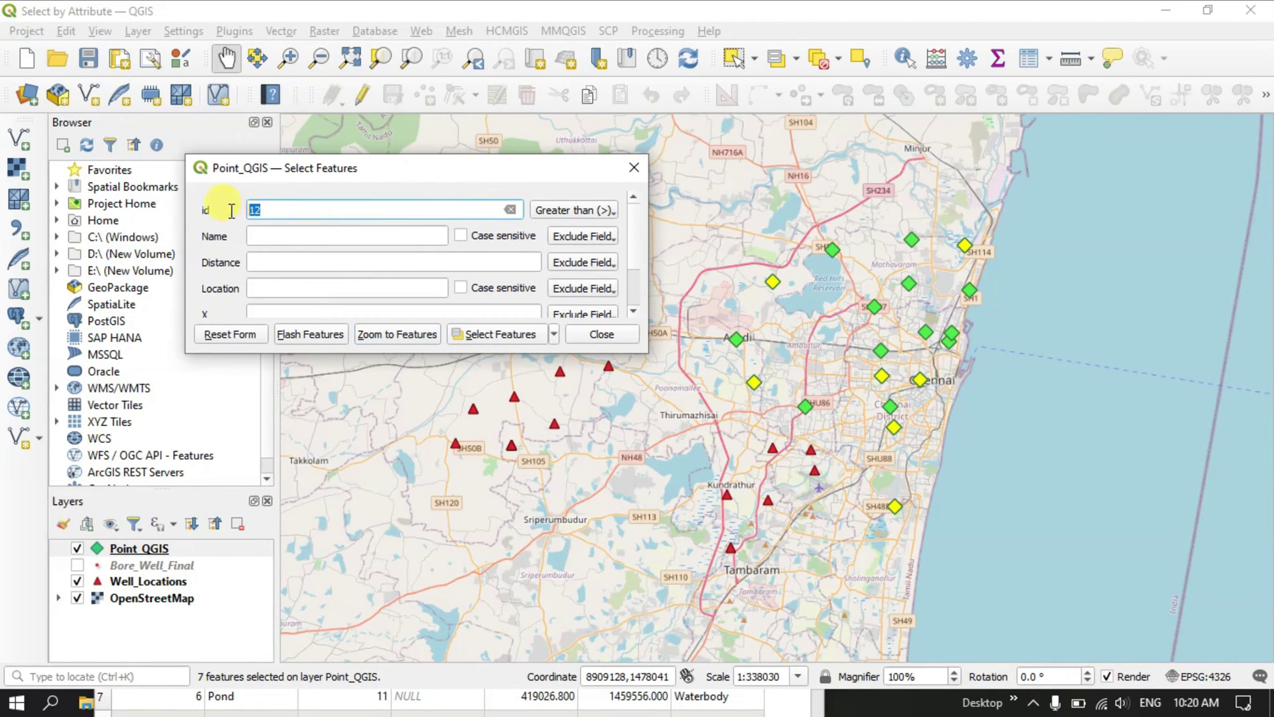
{"action": "key", "text": "BackSpace"}
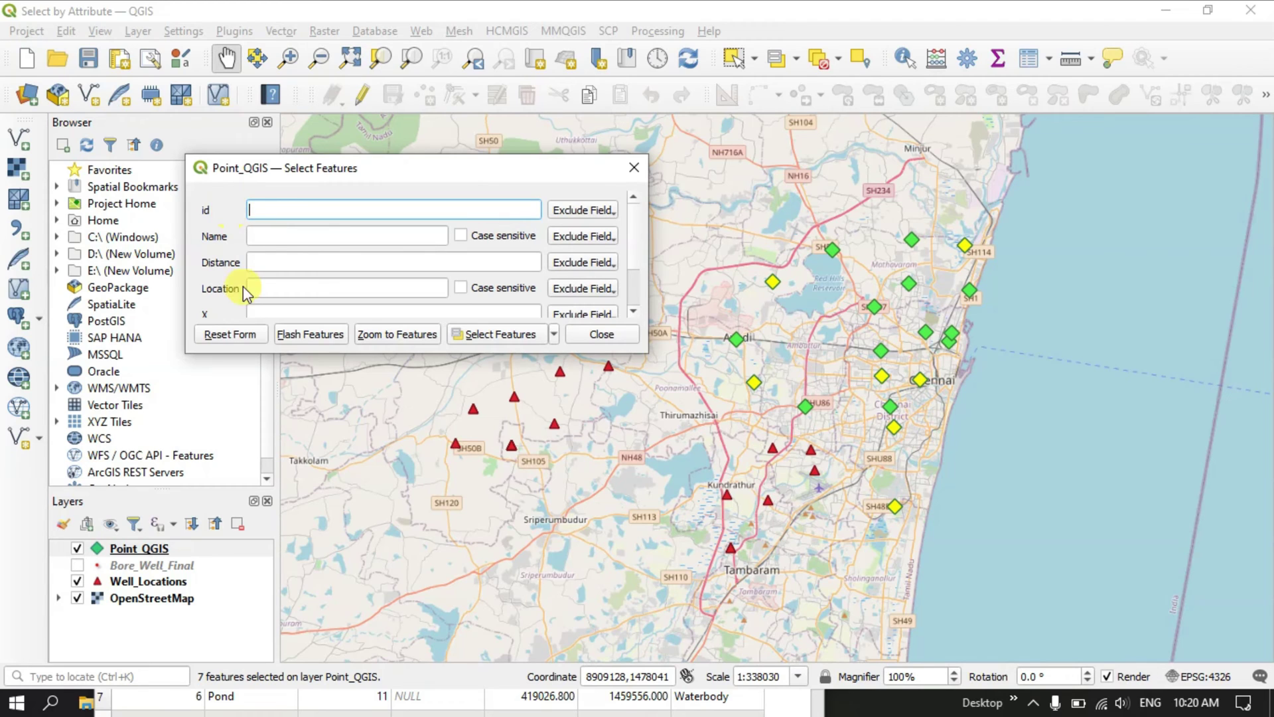
{"action": "left_click", "coordinate": [398, 696]}
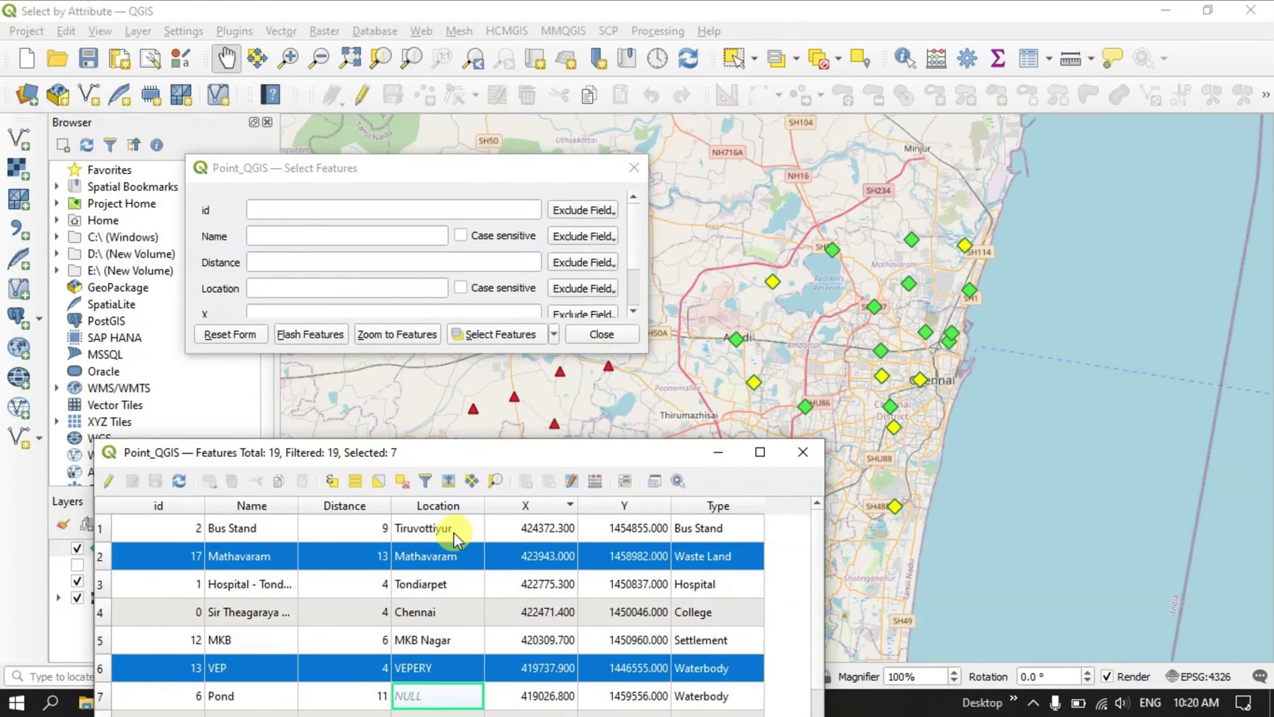
{"action": "scroll", "coordinate": [428, 633], "scroll_direction": "down", "scroll_amount": 3}
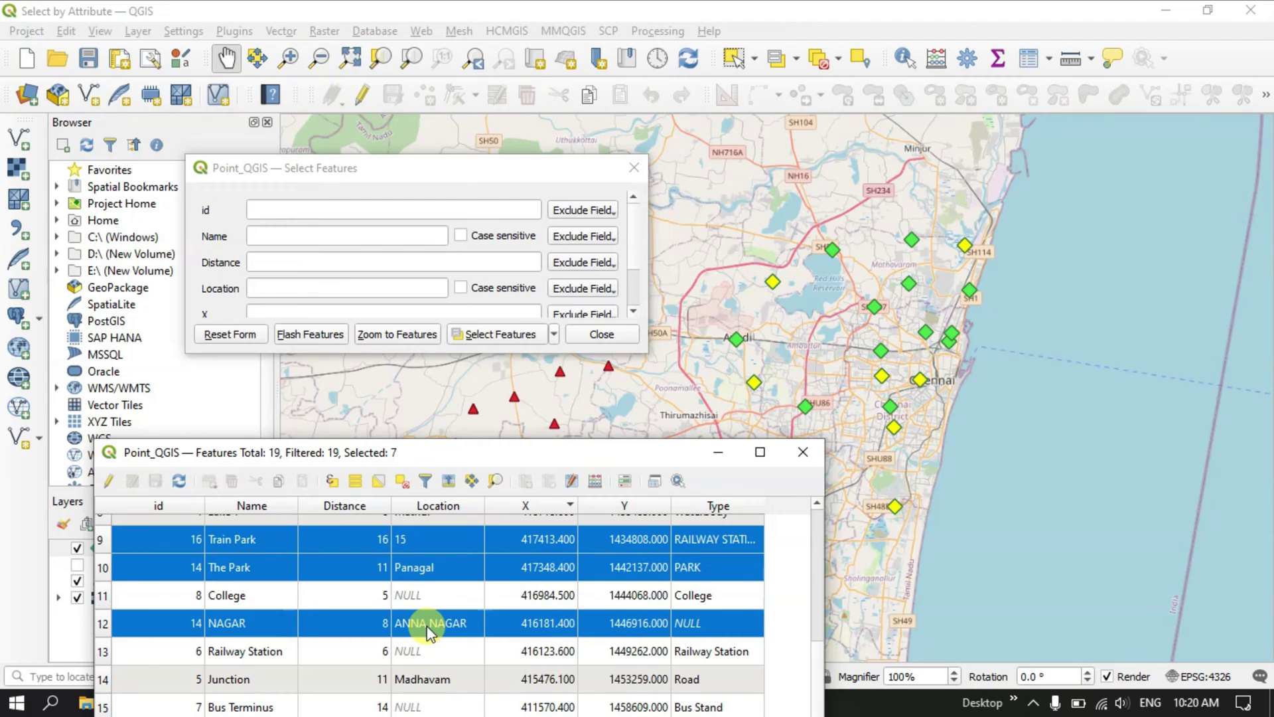
Copy the Madhavam Location cell content and move the table window higher
{"action": "right_click", "coordinate": [425, 684]}
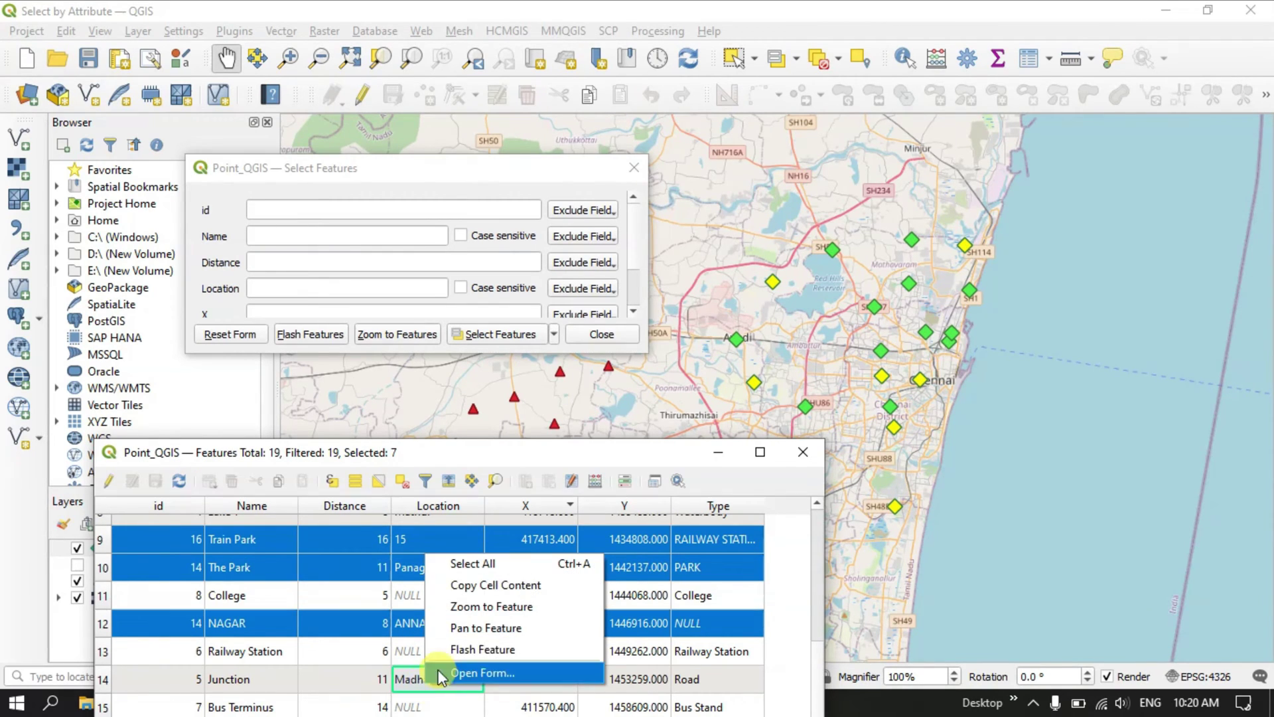
{"action": "left_click", "coordinate": [492, 594]}
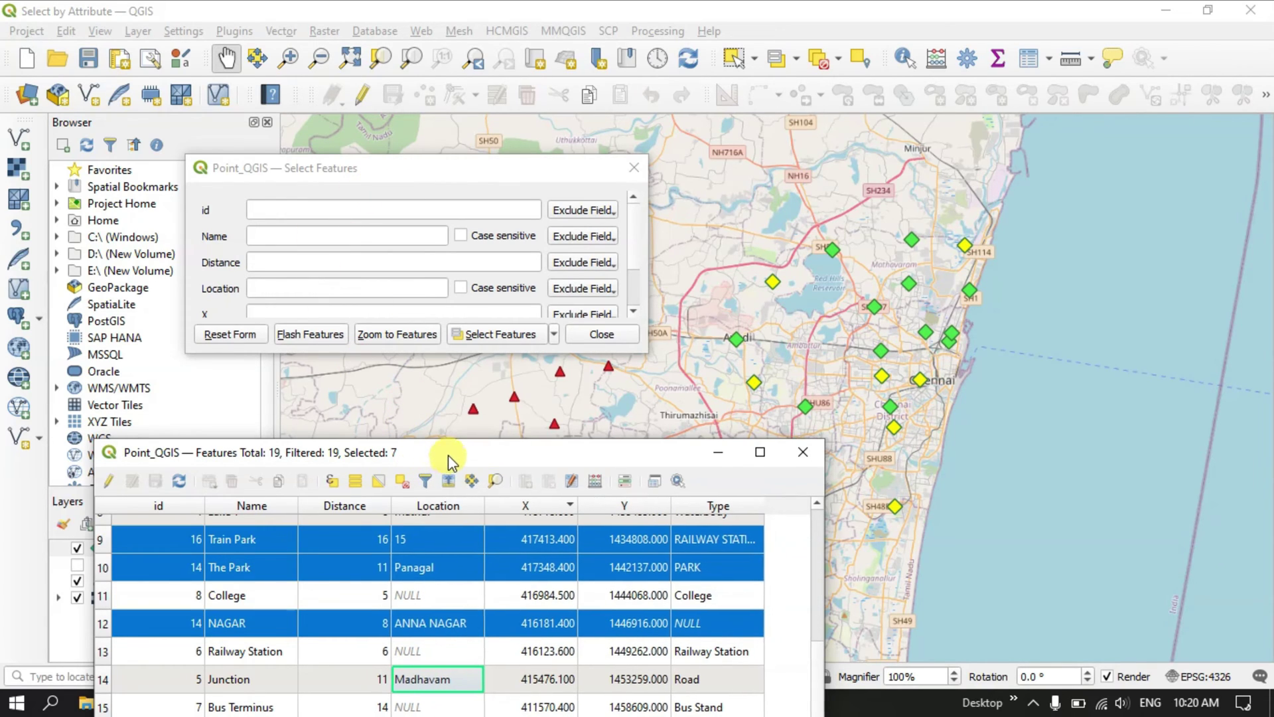
{"action": "left_click_drag", "start_coordinate": [447, 457], "coordinate": [470, 411]}
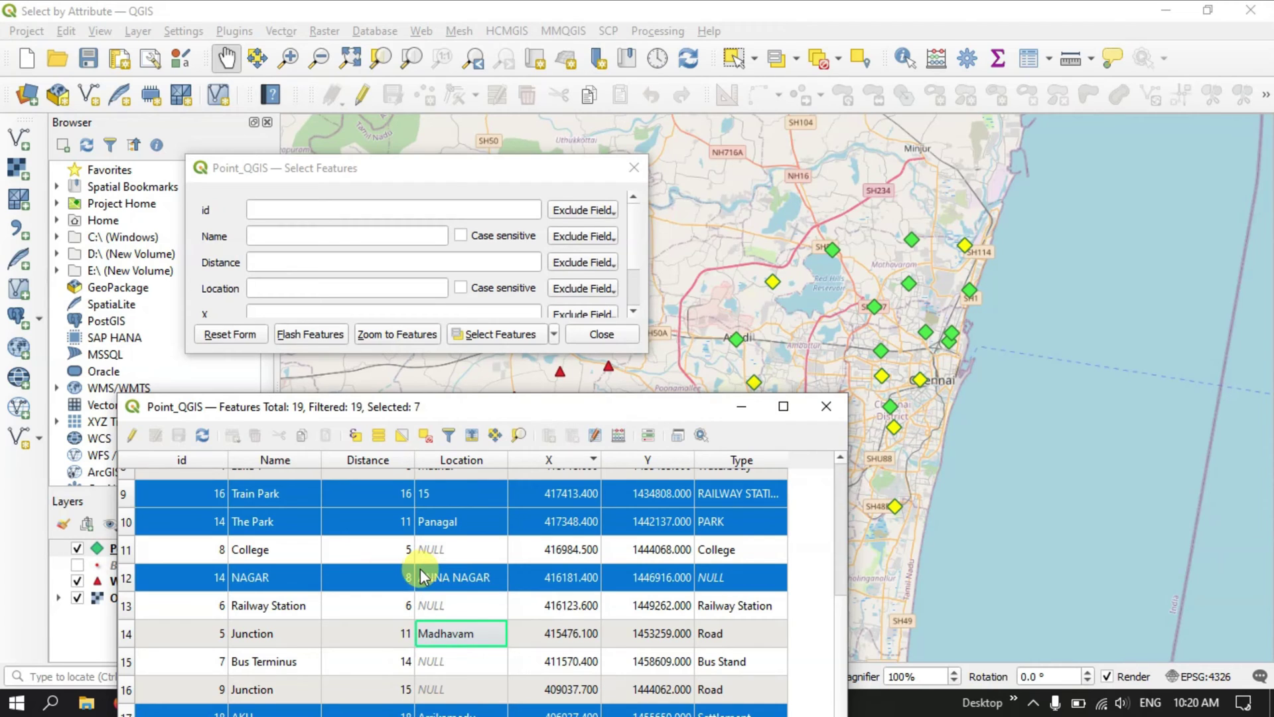
{"action": "left_click_drag", "start_coordinate": [455, 415], "coordinate": [564, 219]}
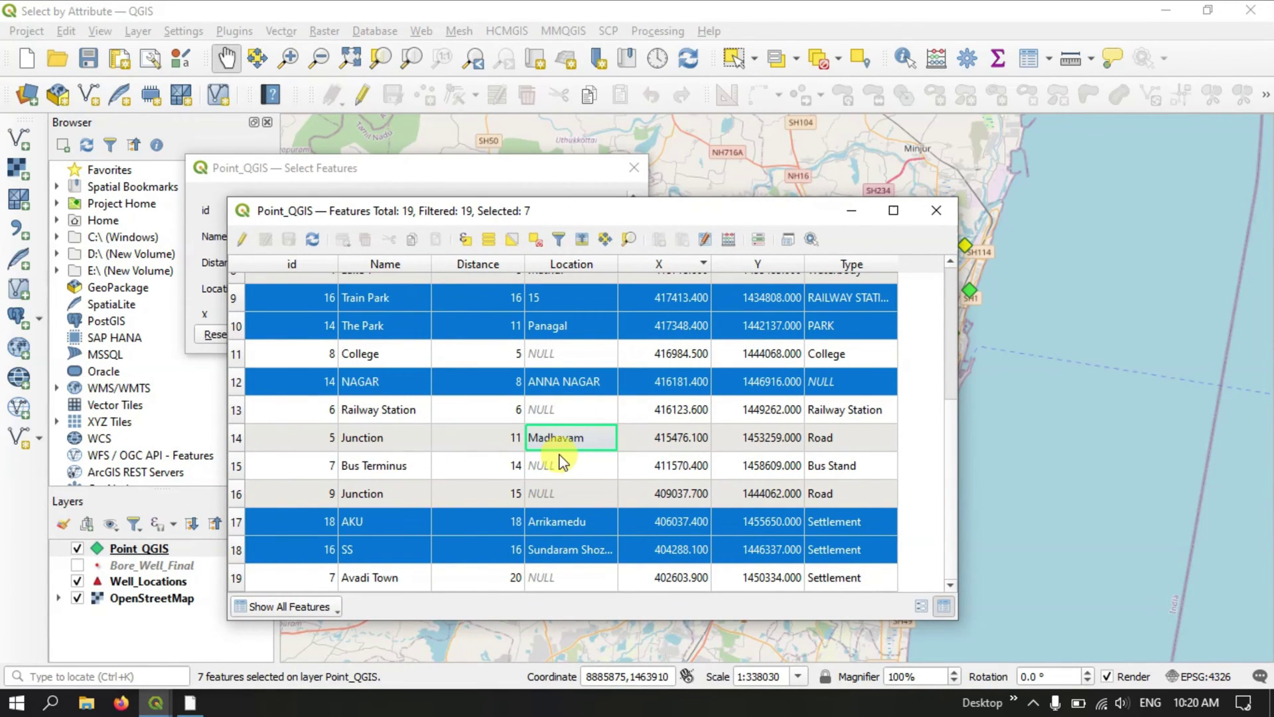
Scroll through the 7 selected rows, then drag the table aside to uncover the form
{"action": "scroll", "coordinate": [564, 457], "scroll_direction": "up", "scroll_amount": 3}
{"action": "scroll", "coordinate": [564, 456], "scroll_direction": "down", "scroll_amount": 3}
{"action": "scroll", "coordinate": [567, 457], "scroll_direction": "up", "scroll_amount": 3}
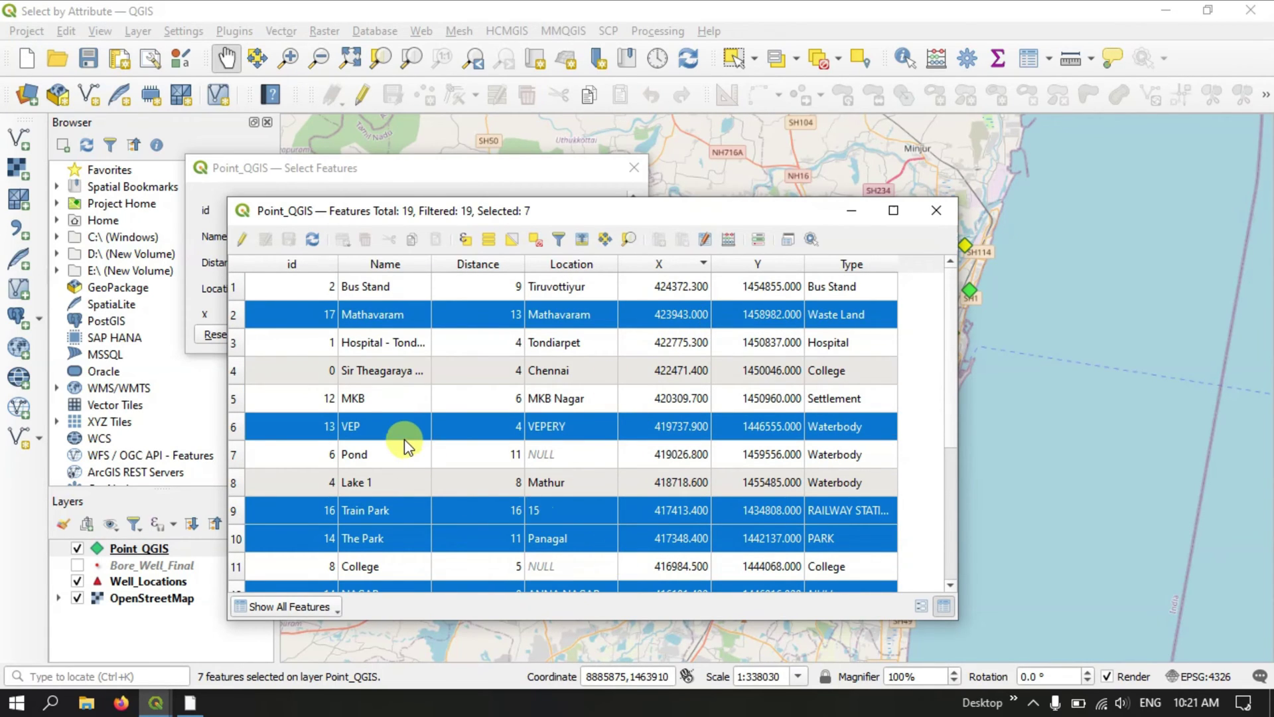
{"action": "scroll", "coordinate": [404, 439], "scroll_direction": "down", "scroll_amount": 3}
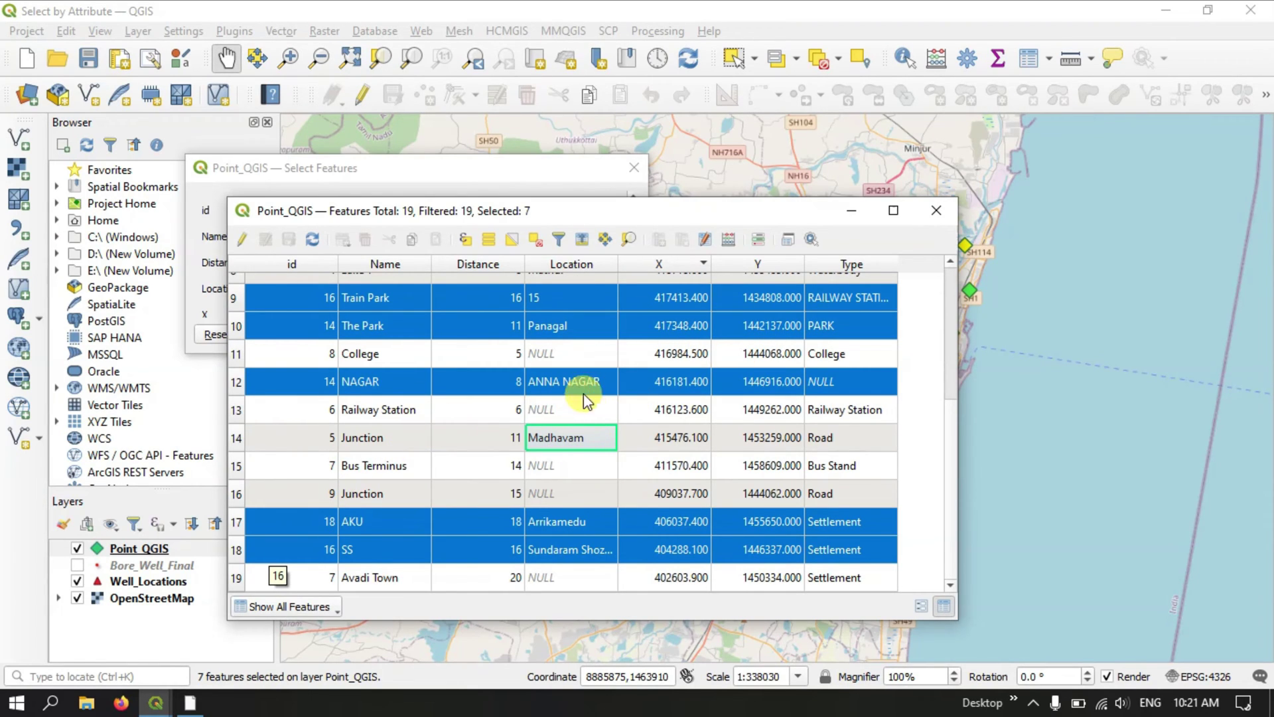
{"action": "left_click_drag", "start_coordinate": [655, 211], "coordinate": [826, 261]}
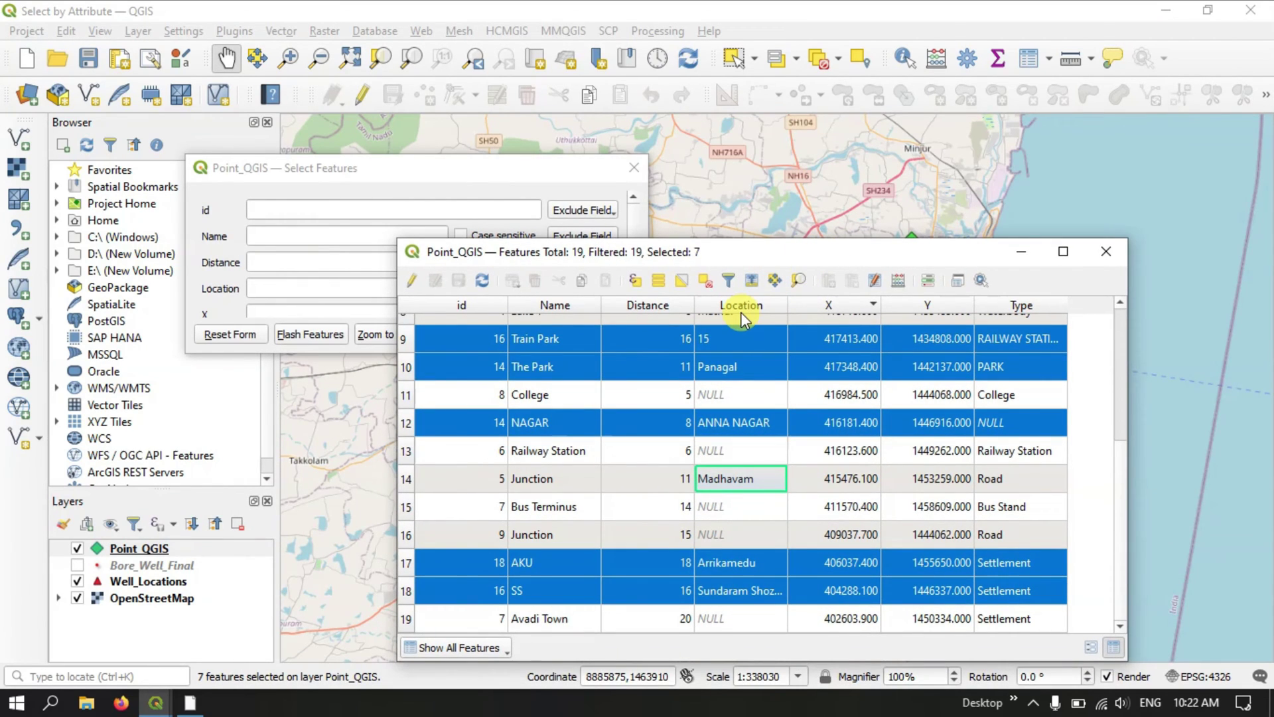
Paste Madhavam into the Location filter of the selection form
{"action": "left_click", "coordinate": [431, 172]}
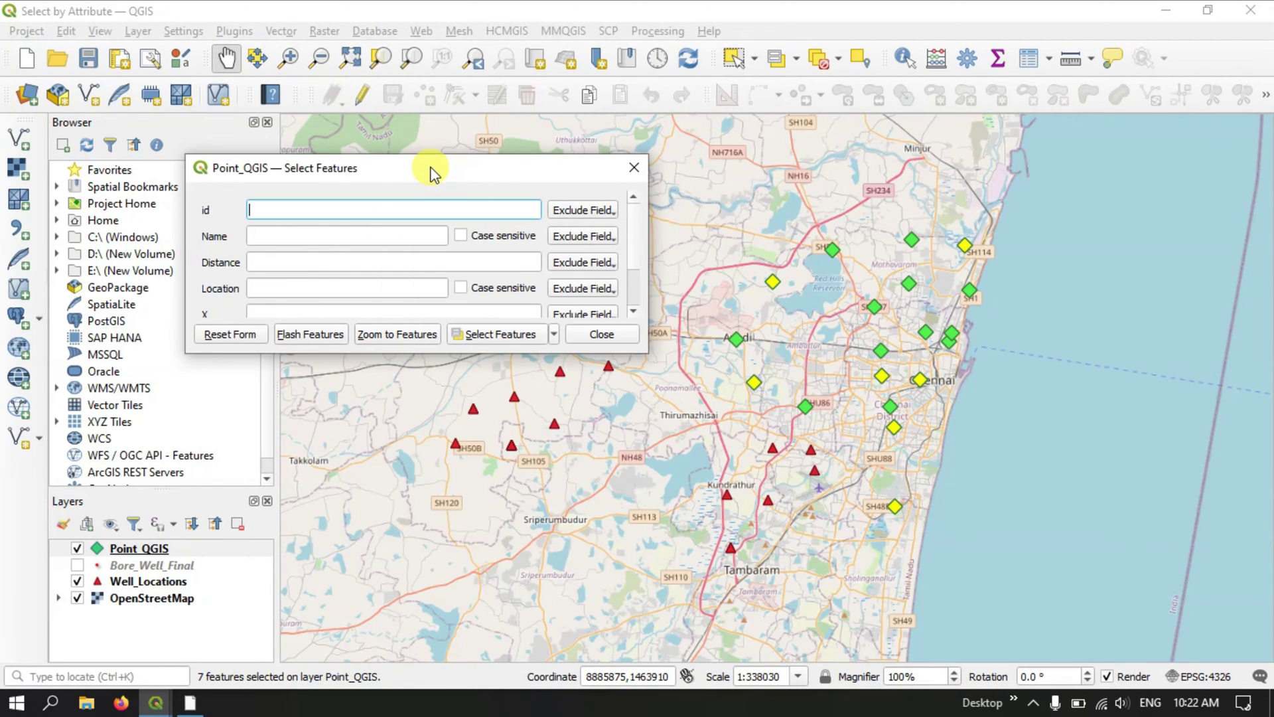
{"action": "left_click_drag", "start_coordinate": [516, 162], "coordinate": [640, 107]}
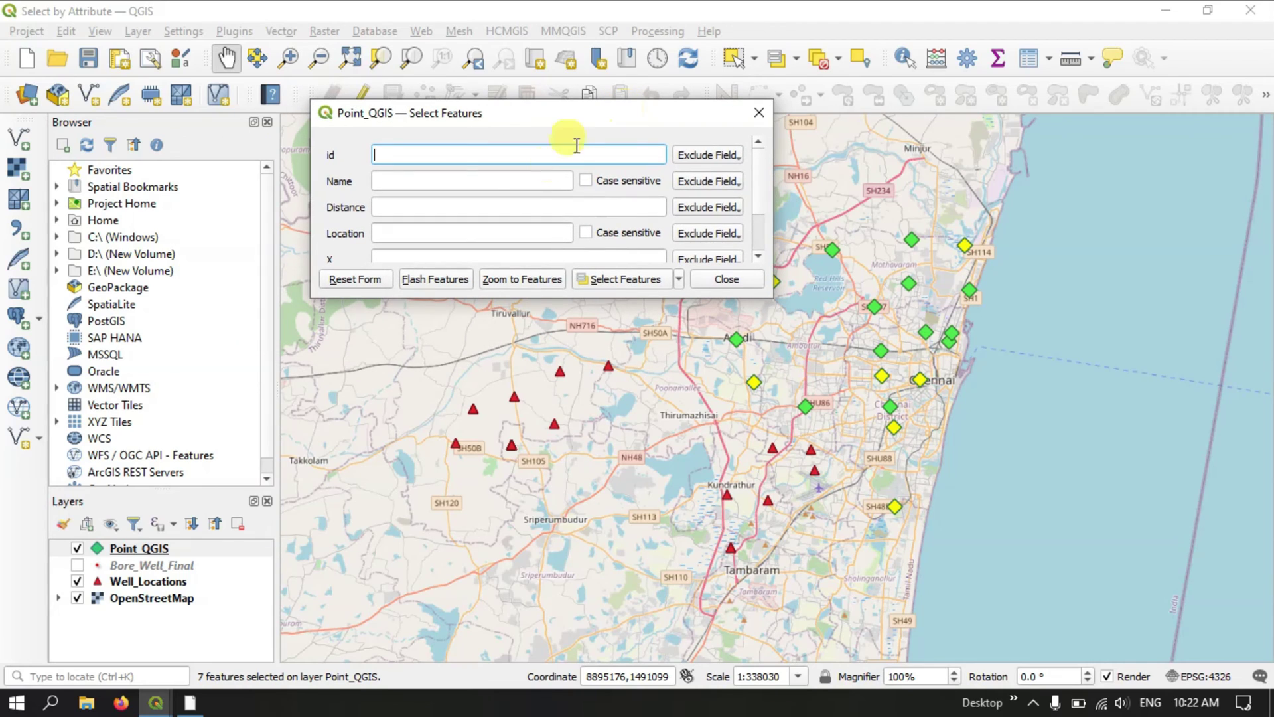
{"action": "left_click", "coordinate": [502, 233]}
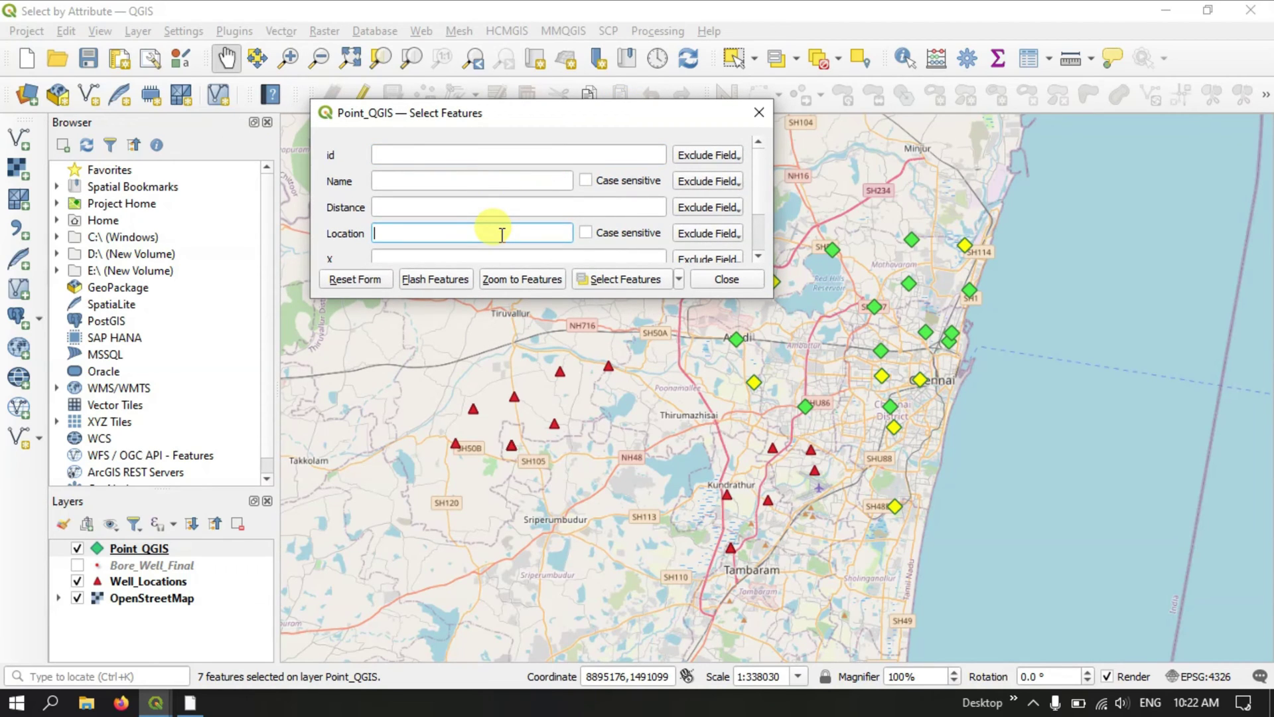
{"action": "right_click", "coordinate": [502, 235]}
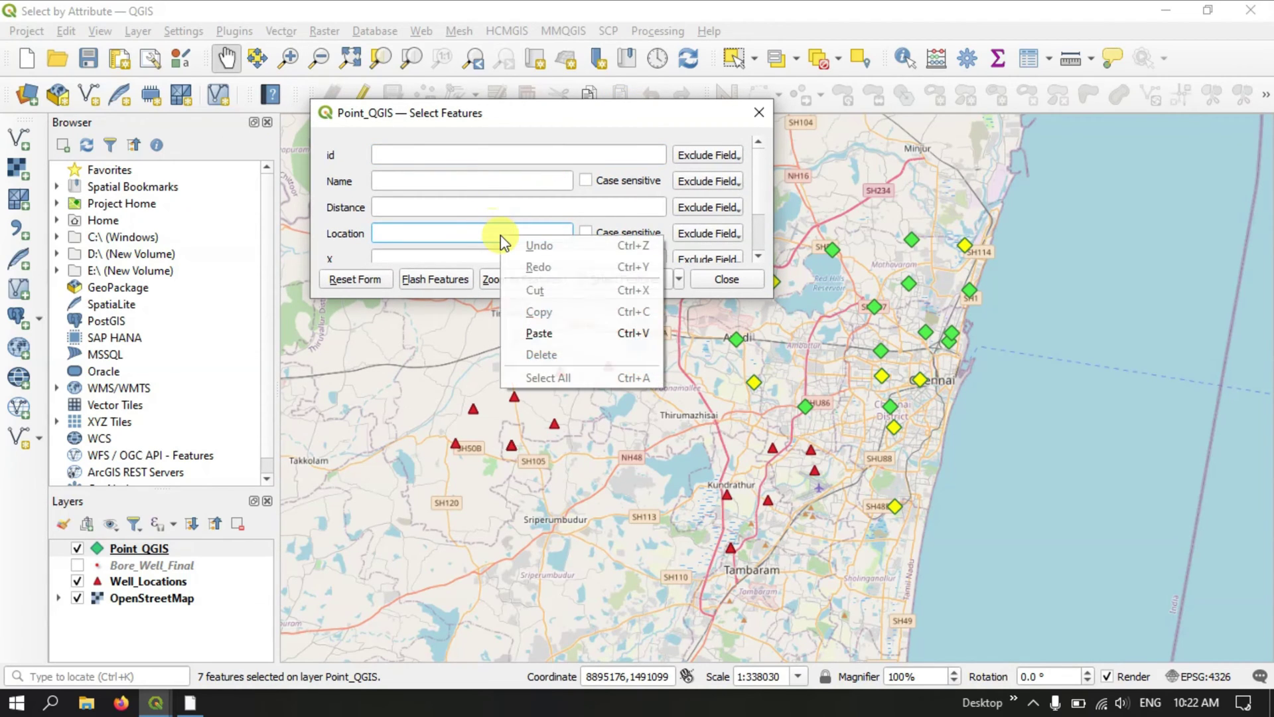
{"action": "left_click", "coordinate": [528, 330]}
{"action": "left_click", "coordinate": [425, 249]}
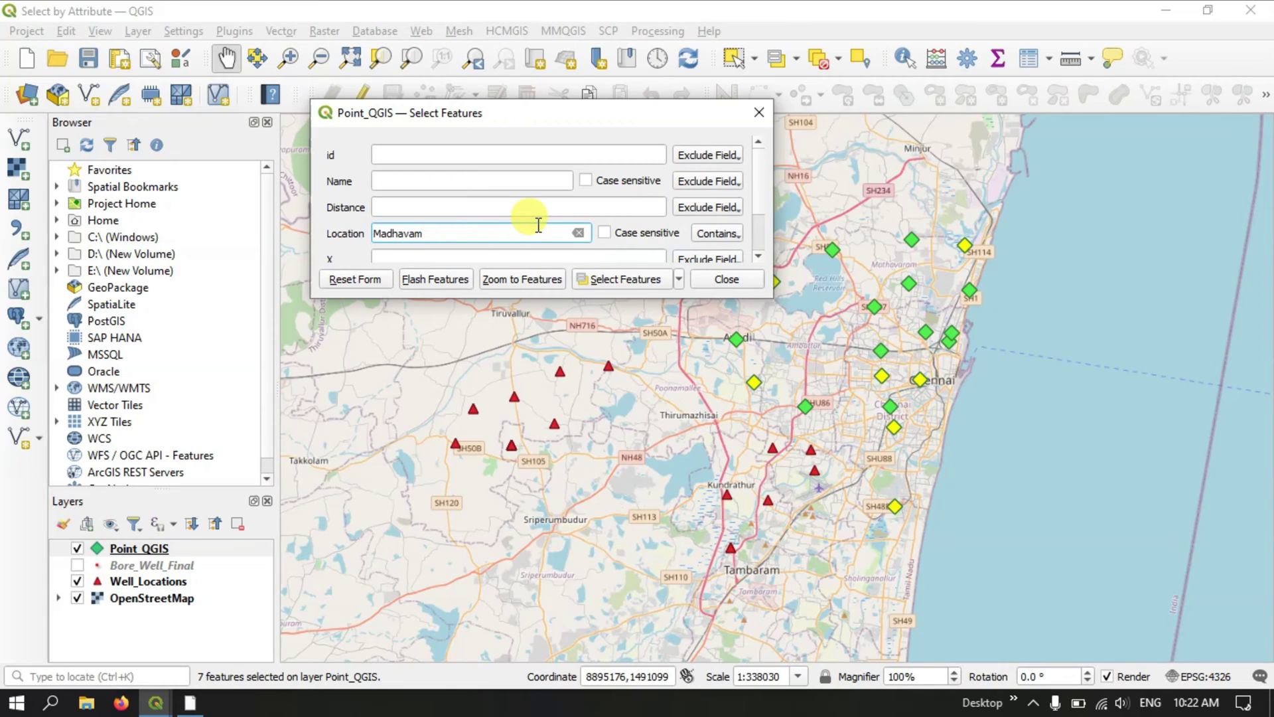
Set Location to Equal to (=) Madhavam, flash, select and zoom to the match
{"action": "left_click", "coordinate": [712, 241]}
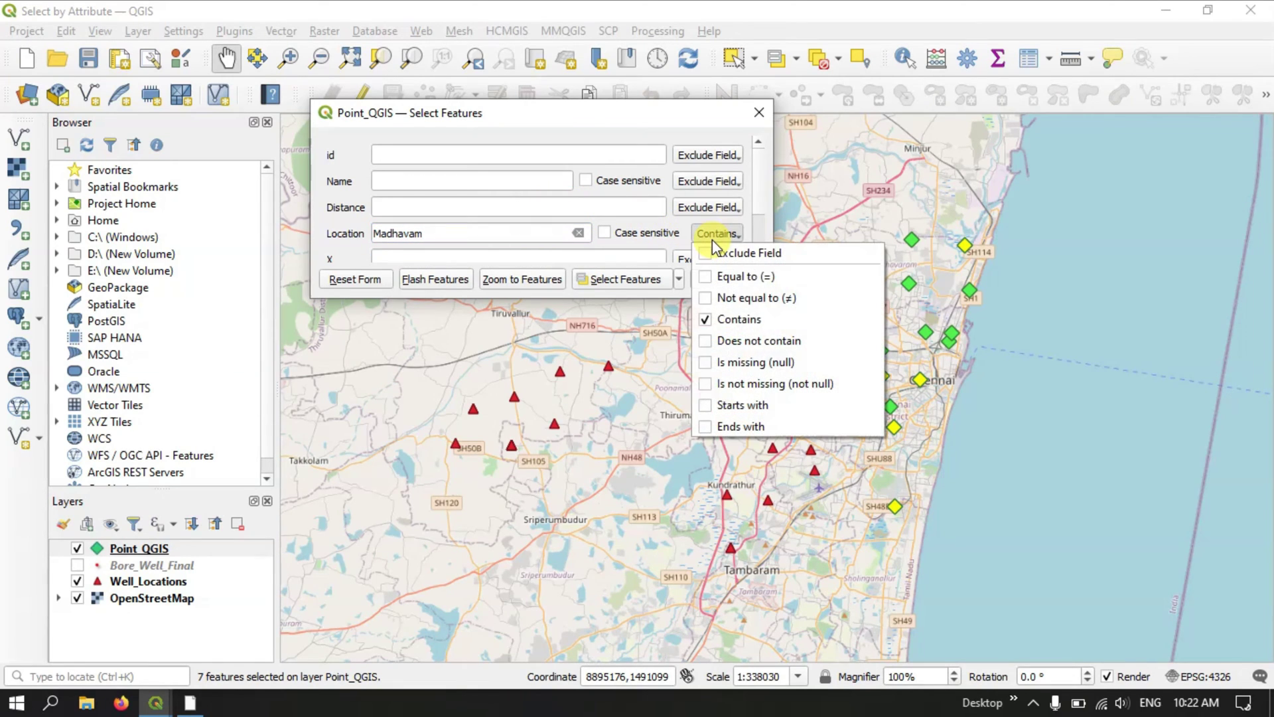
{"action": "left_click", "coordinate": [731, 278]}
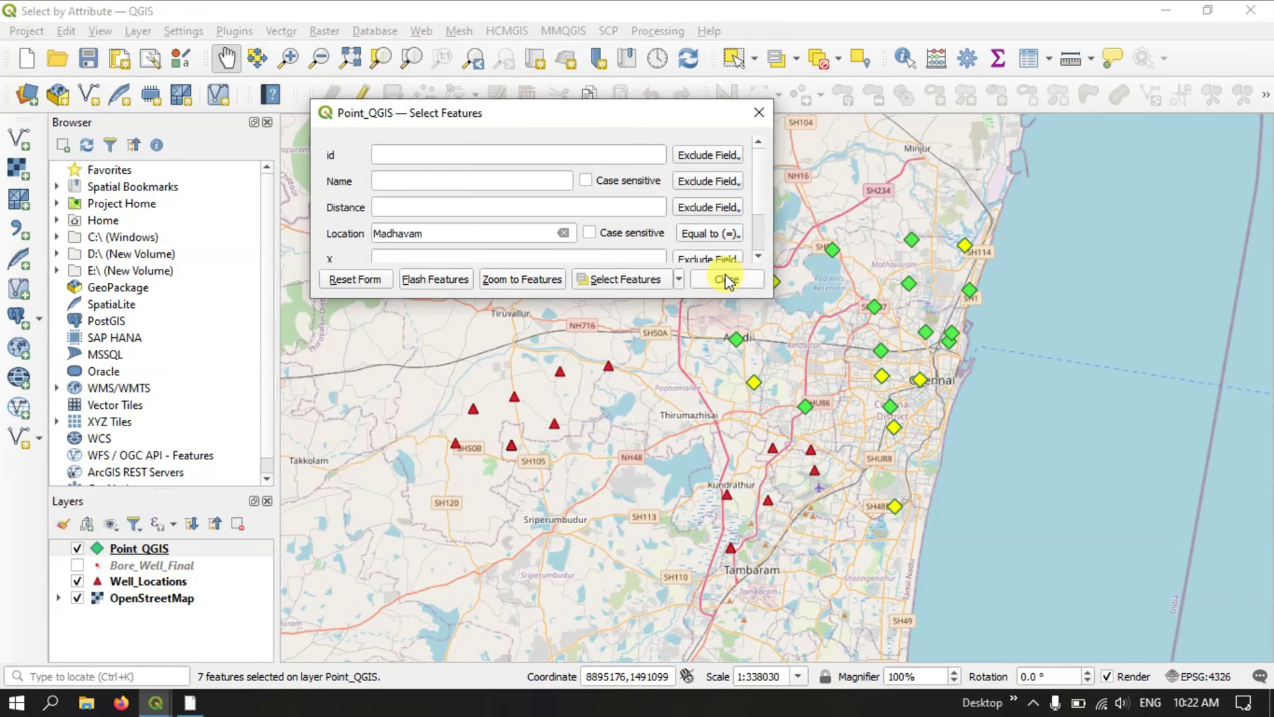
{"action": "left_click", "coordinate": [428, 280]}
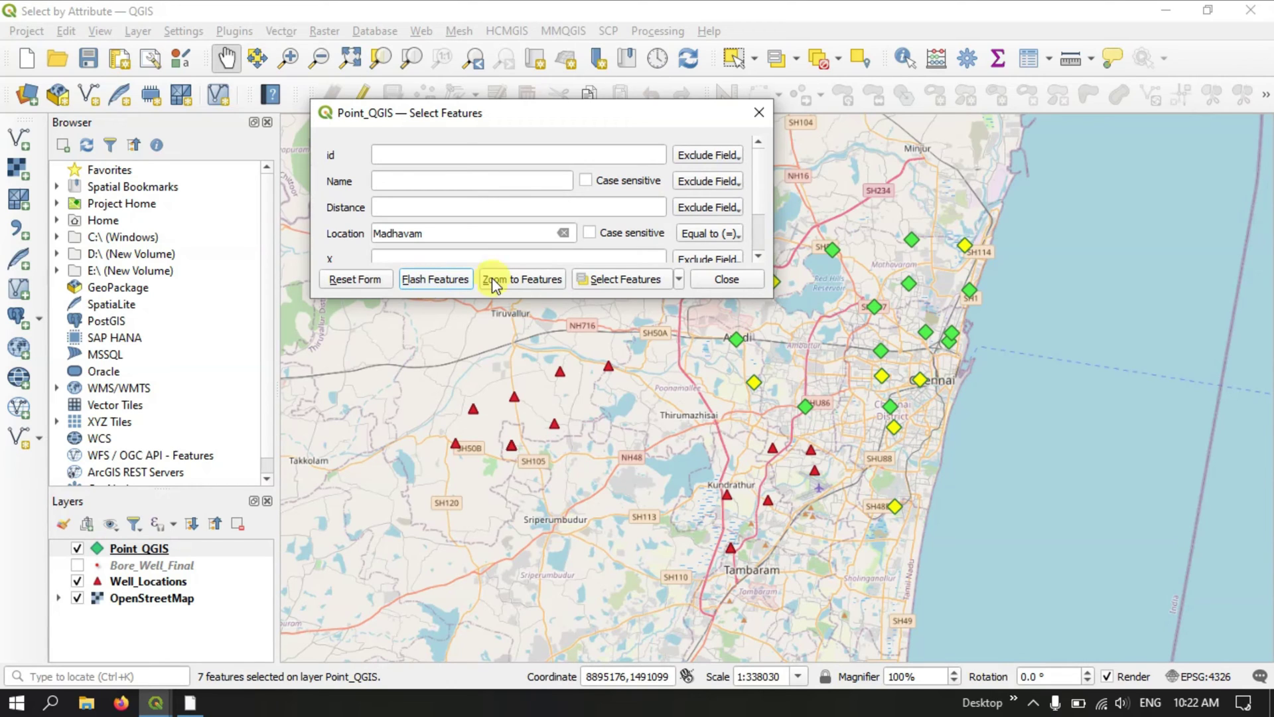
{"action": "left_click", "coordinate": [647, 279]}
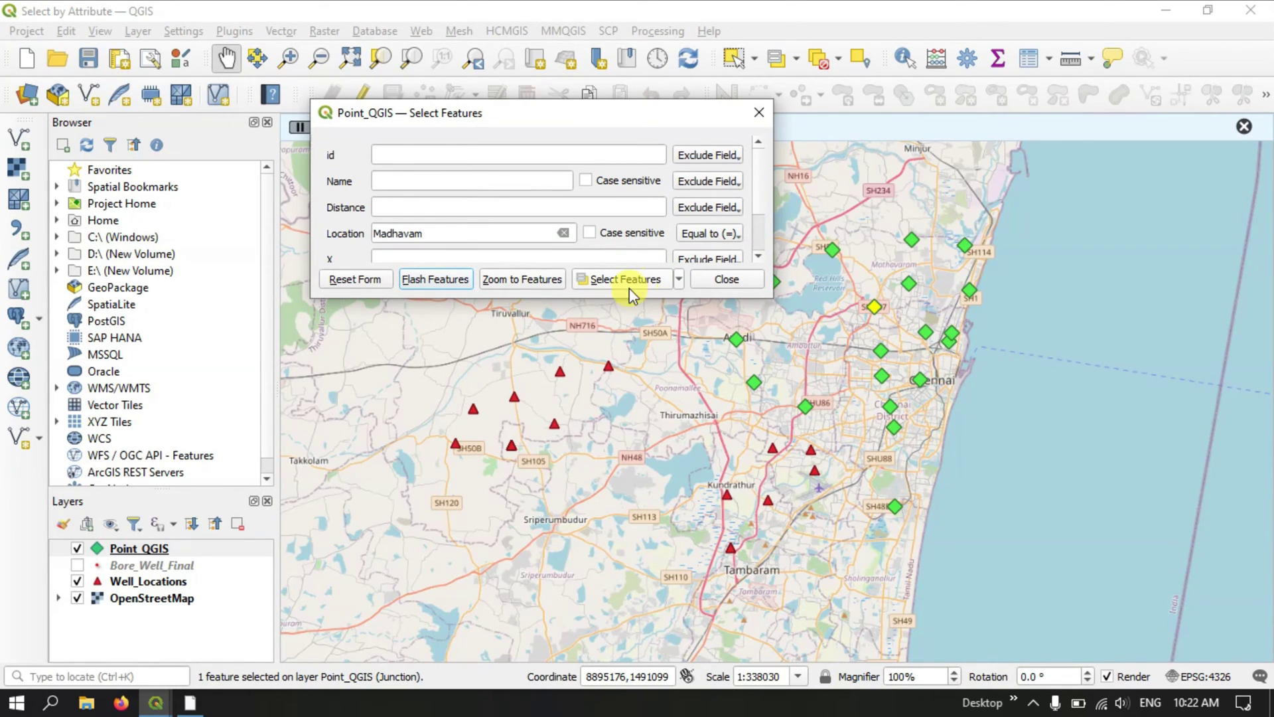
{"action": "left_click", "coordinate": [524, 287]}
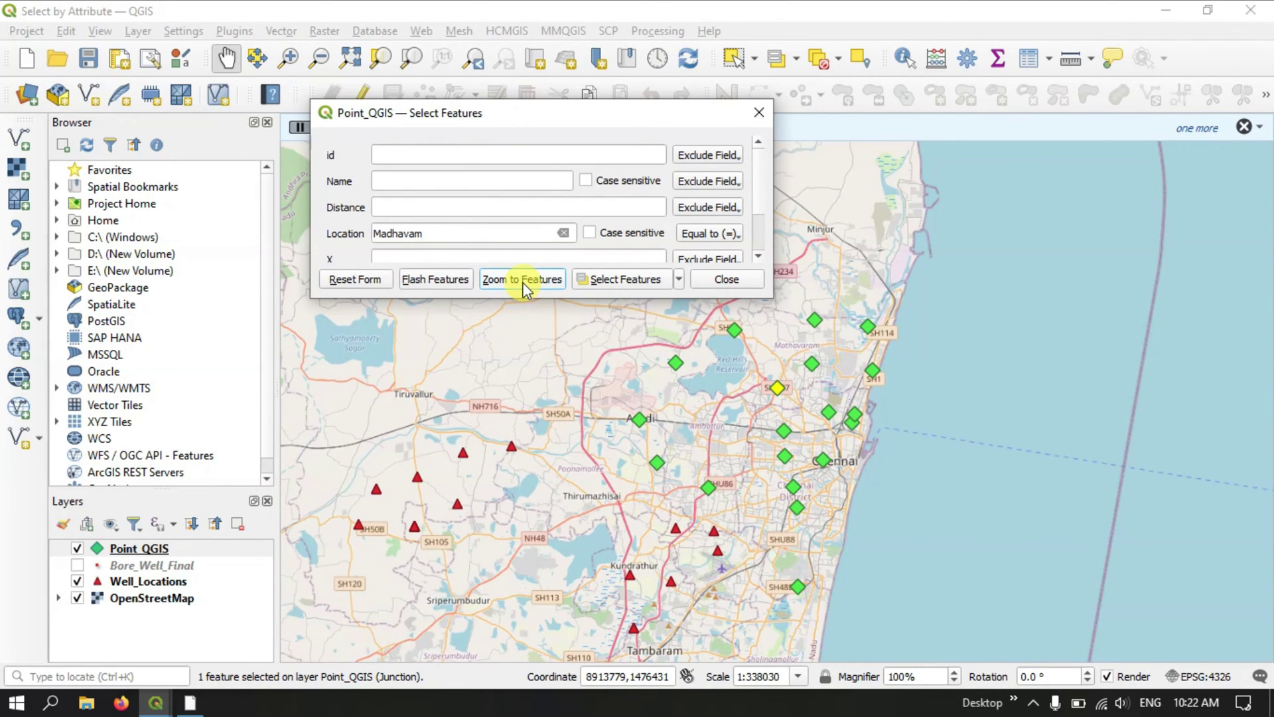
Zoom around the selected Junction point, then clear Madhavam from the Location field
{"action": "scroll", "coordinate": [542, 225], "scroll_direction": "down", "scroll_amount": 1}
{"action": "scroll", "coordinate": [541, 225], "scroll_direction": "down", "scroll_amount": 1}
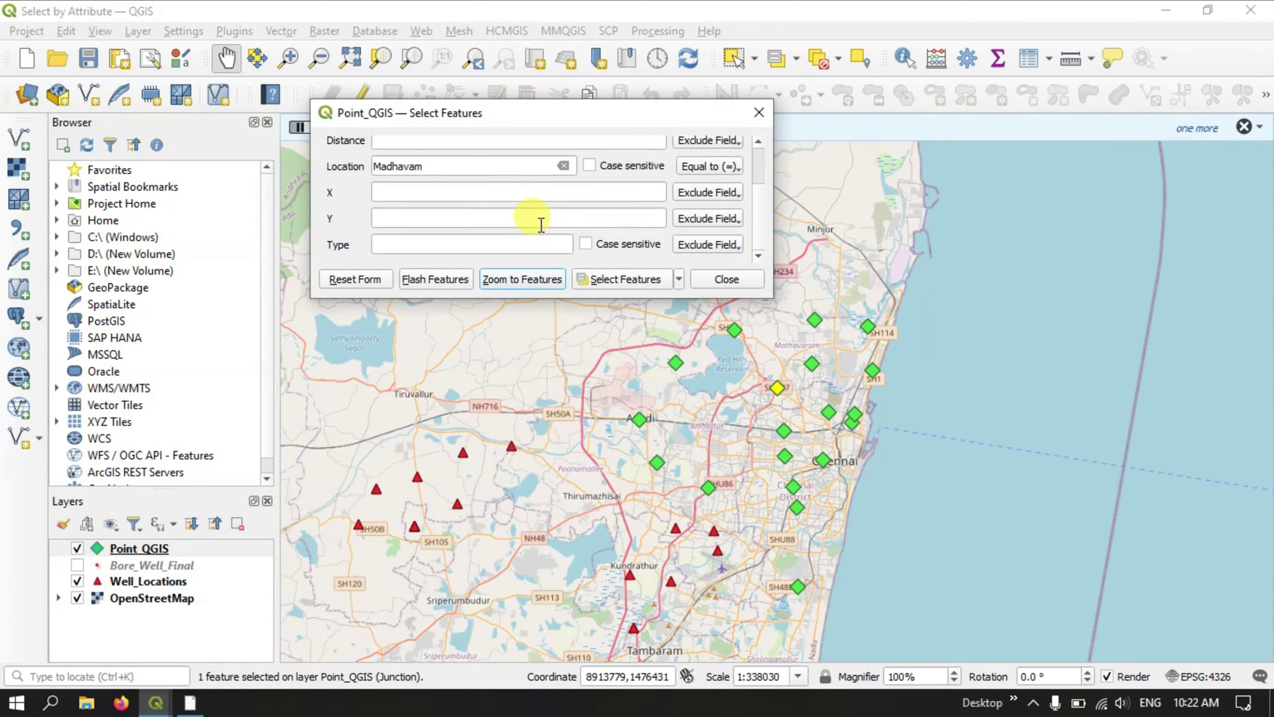
{"action": "scroll", "coordinate": [541, 225], "scroll_direction": "up", "scroll_amount": 1}
{"action": "scroll", "coordinate": [541, 225], "scroll_direction": "down", "scroll_amount": 1}
{"action": "scroll", "coordinate": [556, 218], "scroll_direction": "up", "scroll_amount": 1}
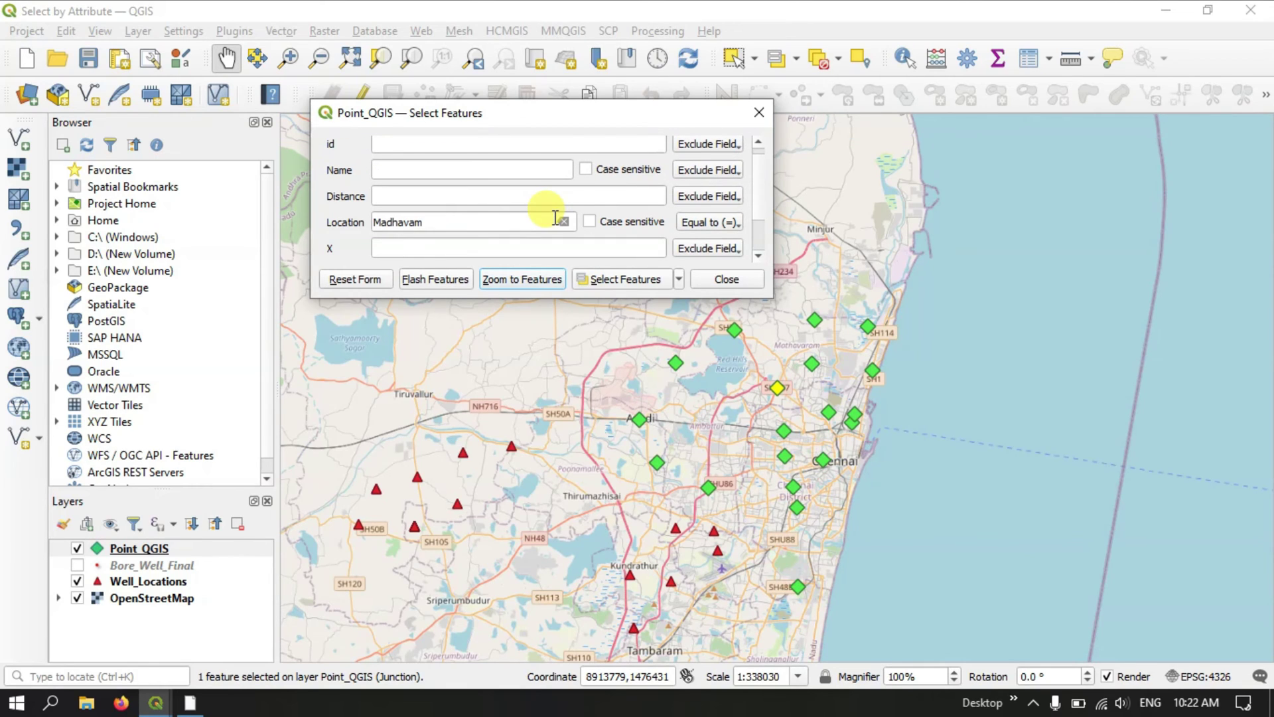
{"action": "scroll", "coordinate": [484, 217], "scroll_direction": "down", "scroll_amount": 3}
{"action": "scroll", "coordinate": [484, 216], "scroll_direction": "up", "scroll_amount": 3}
{"action": "left_click_drag", "start_coordinate": [451, 233], "coordinate": [337, 224]}
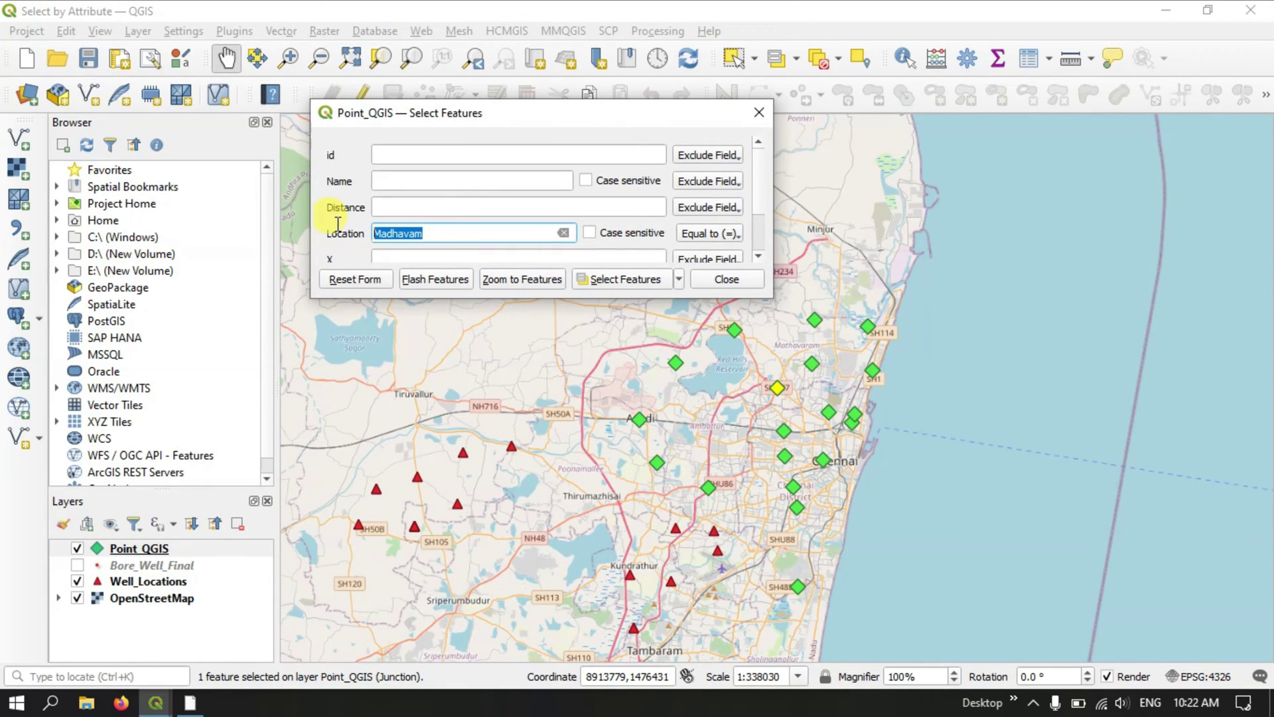
{"action": "key", "text": "BackSpace"}
{"action": "scroll", "coordinate": [478, 233], "scroll_direction": "down", "scroll_amount": 1}
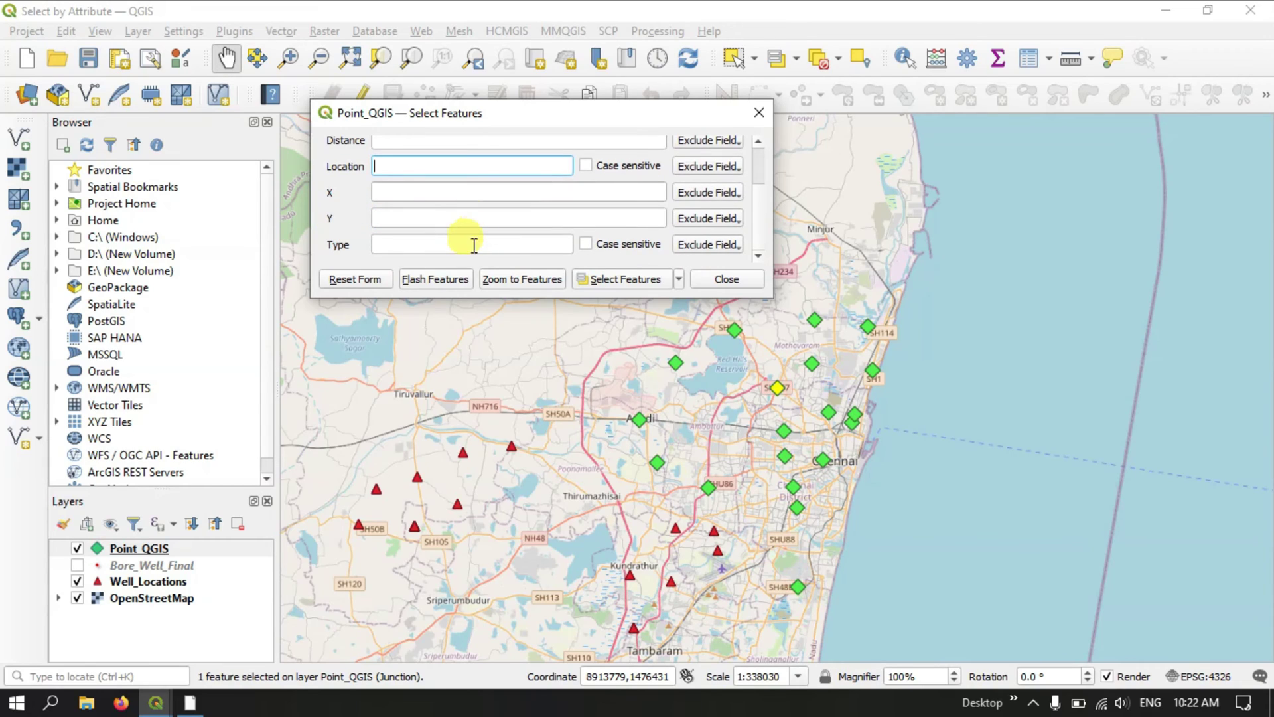
Filter Type to Settlement, flash and select the four matches, then mark the value for replacement
{"action": "left_click", "coordinate": [474, 245]}
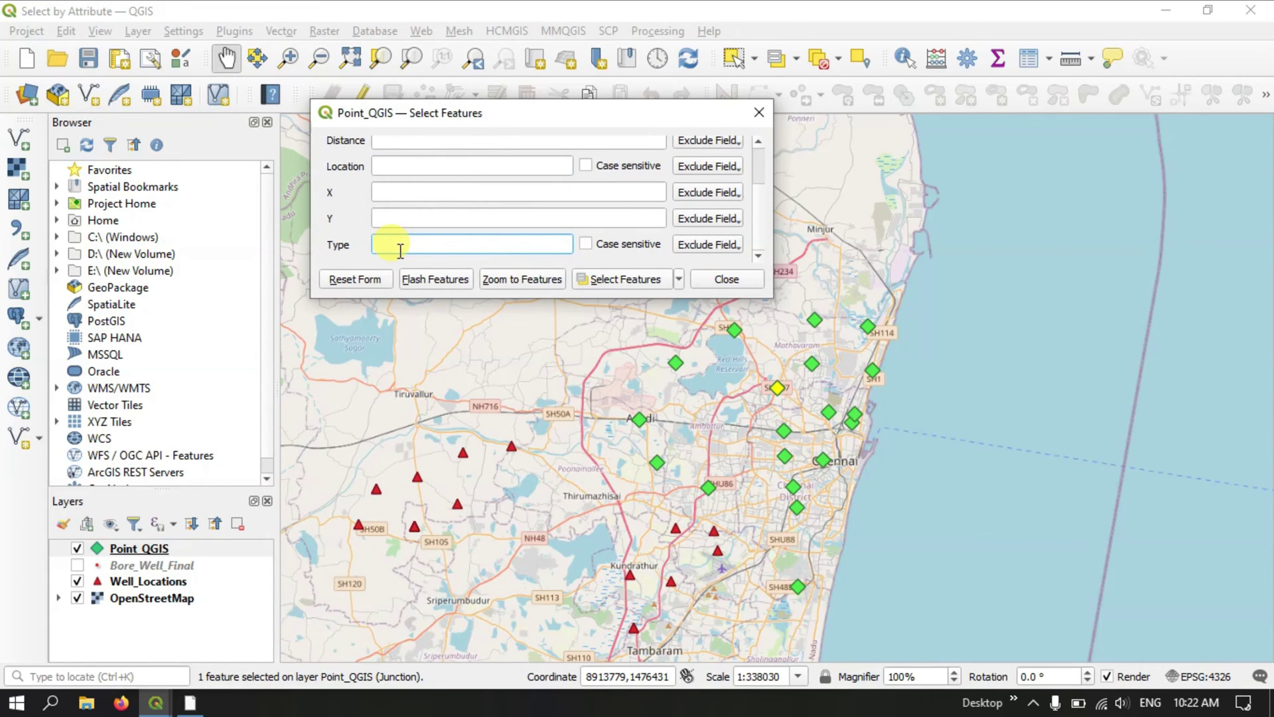
{"action": "type", "text": "S"}
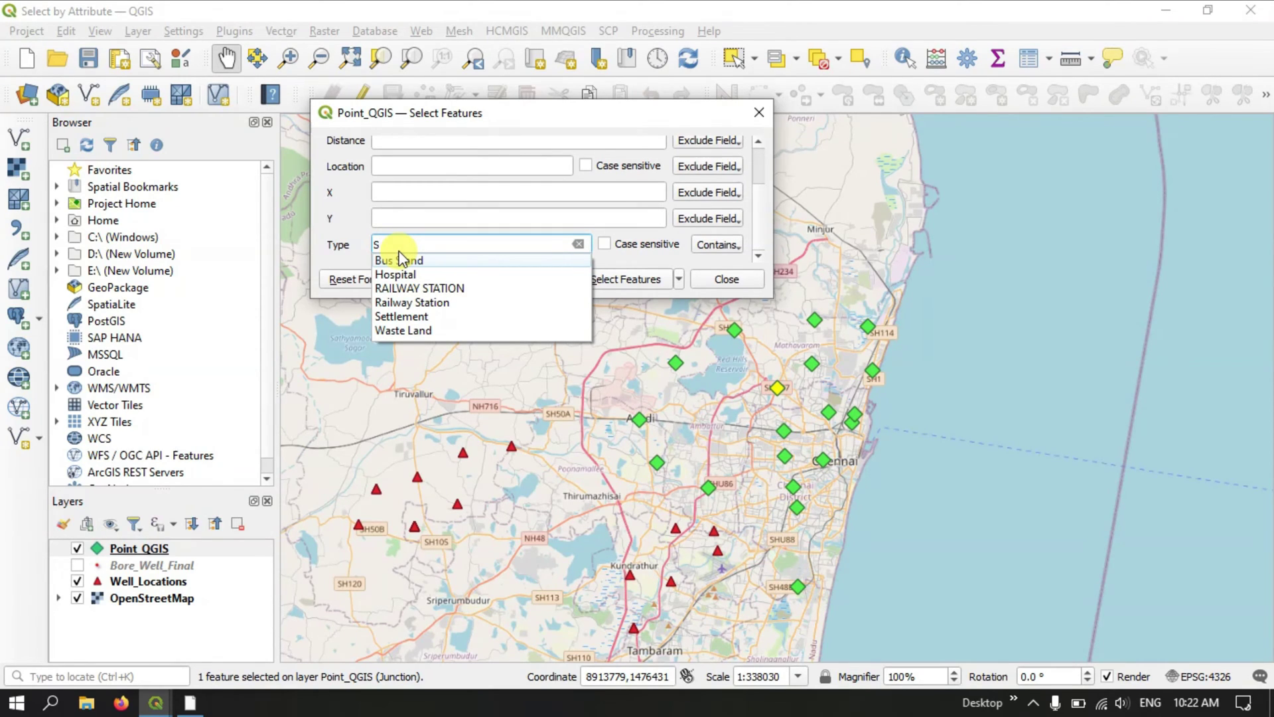
{"action": "left_click", "coordinate": [415, 317]}
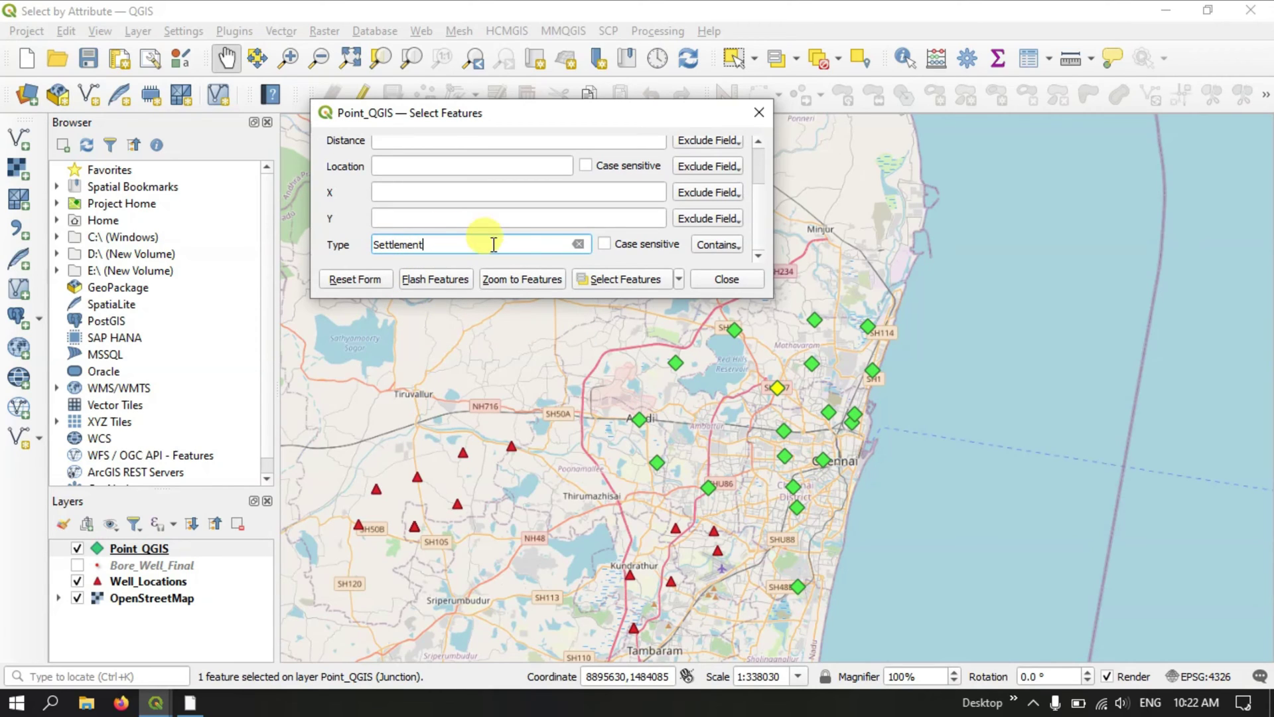
{"action": "left_click", "coordinate": [451, 280]}
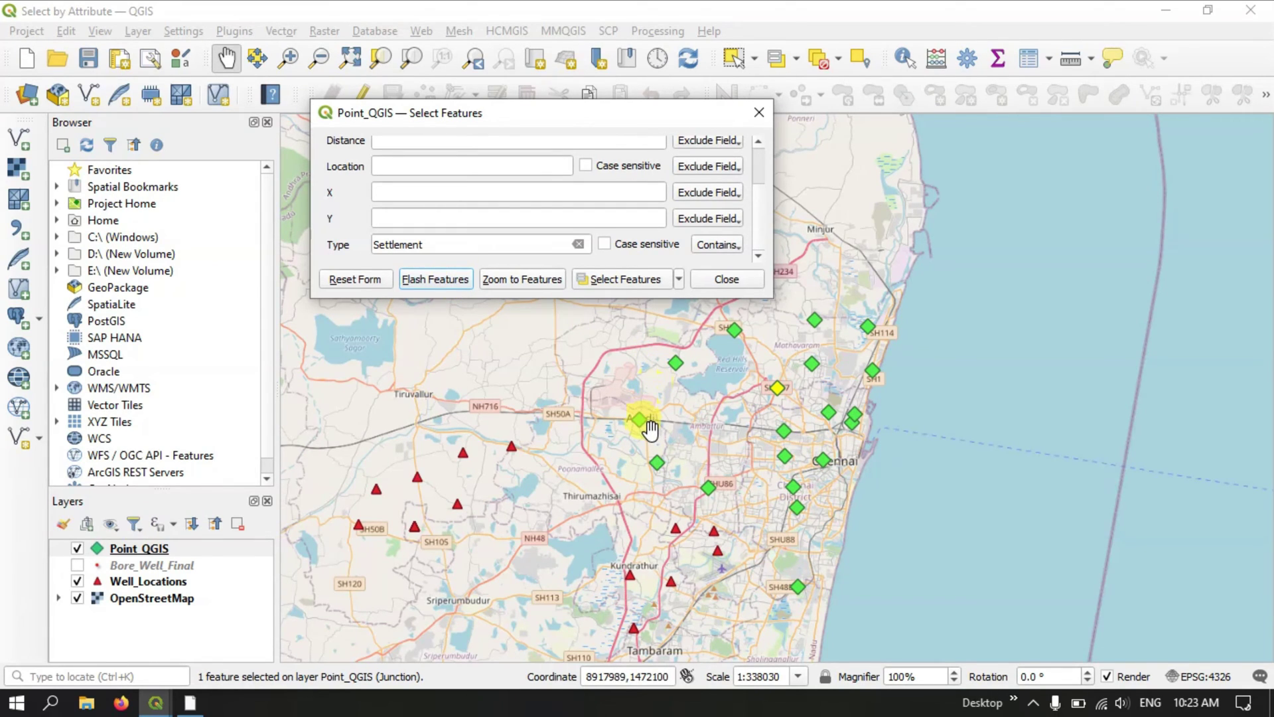
{"action": "left_click", "coordinate": [455, 282]}
{"action": "left_click", "coordinate": [623, 278]}
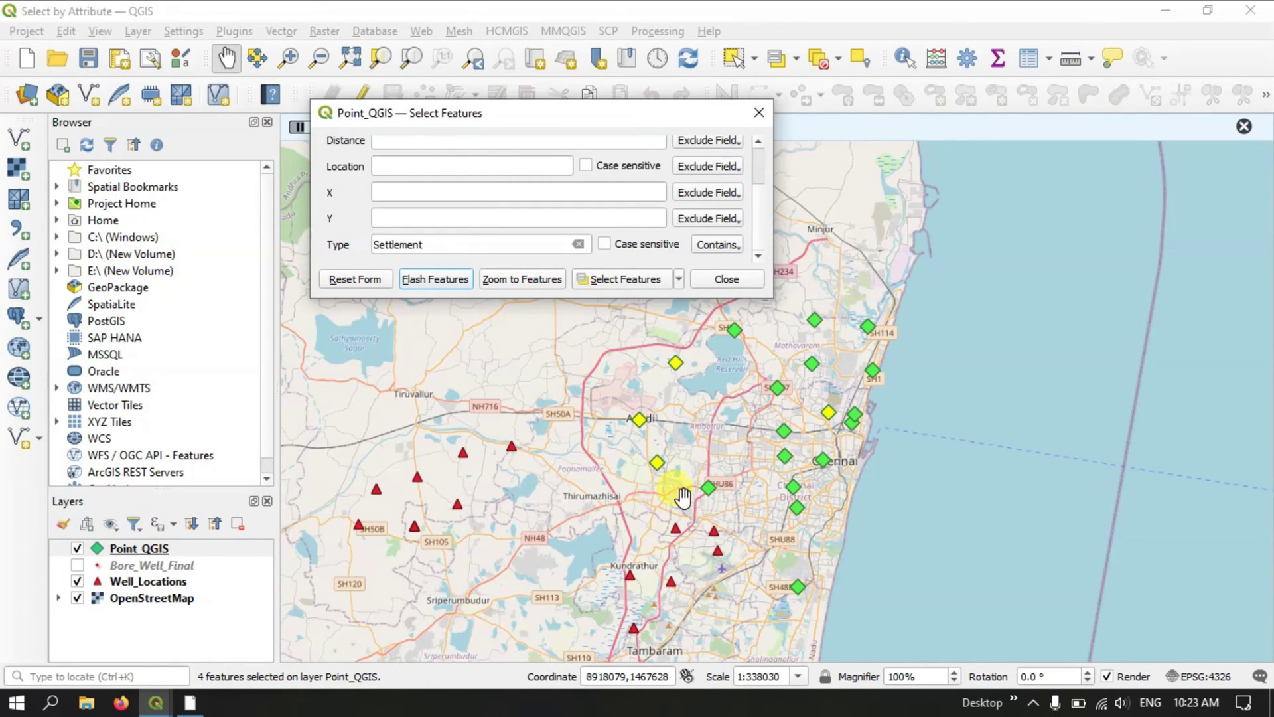
{"action": "left_click", "coordinate": [543, 245]}
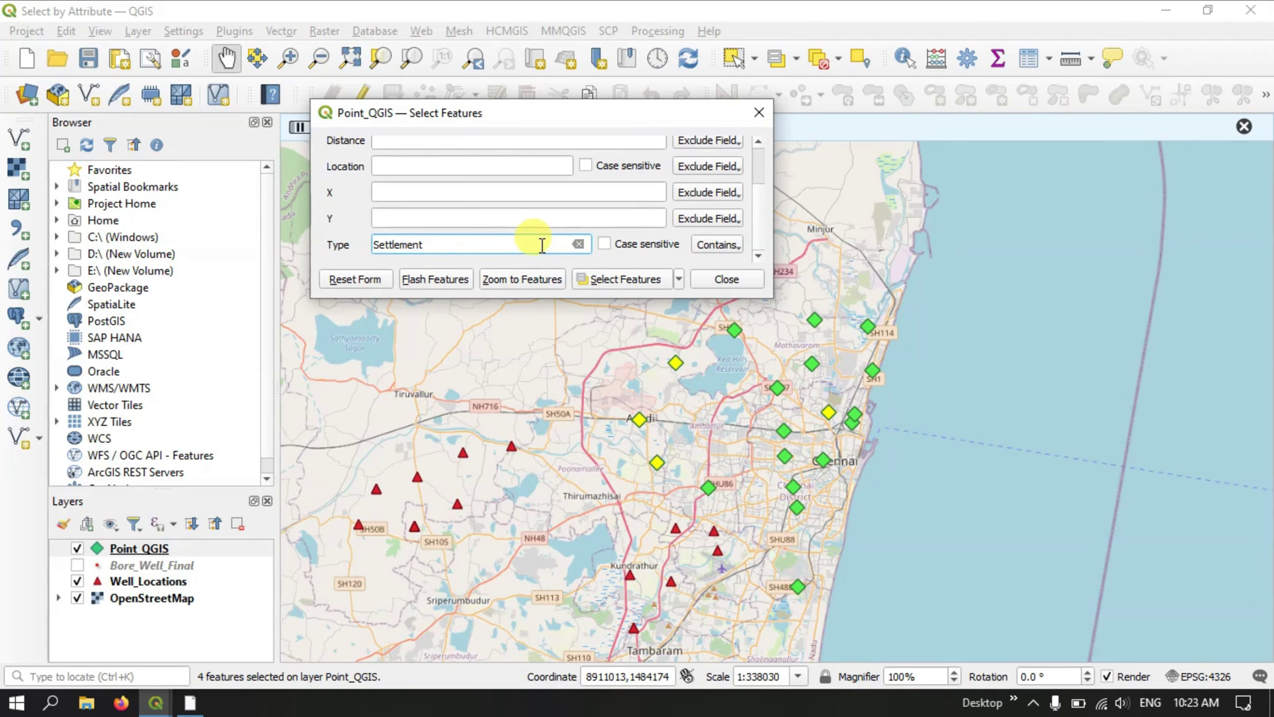
{"action": "left_click_drag", "start_coordinate": [543, 245], "coordinate": [352, 241]}
Set the Type filter to Waterbody and select the matching Point_QGIS features
{"action": "type", "text": "wa"}
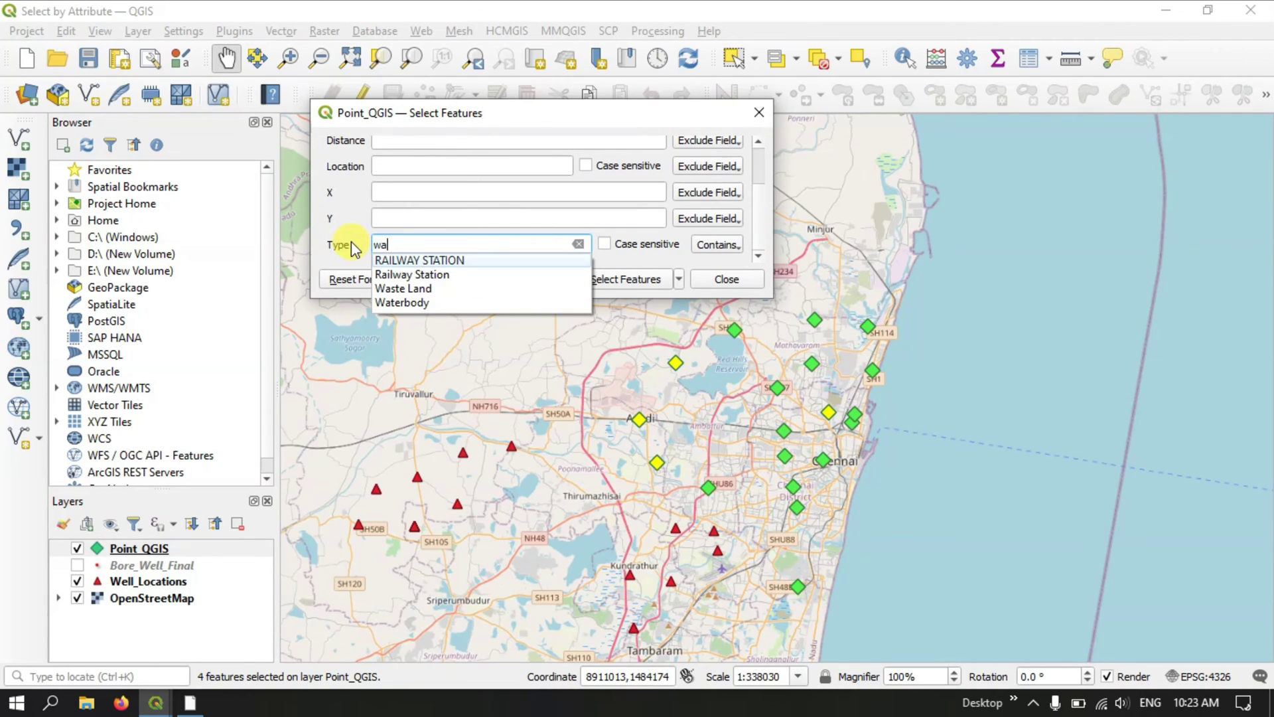
{"action": "left_click", "coordinate": [422, 303]}
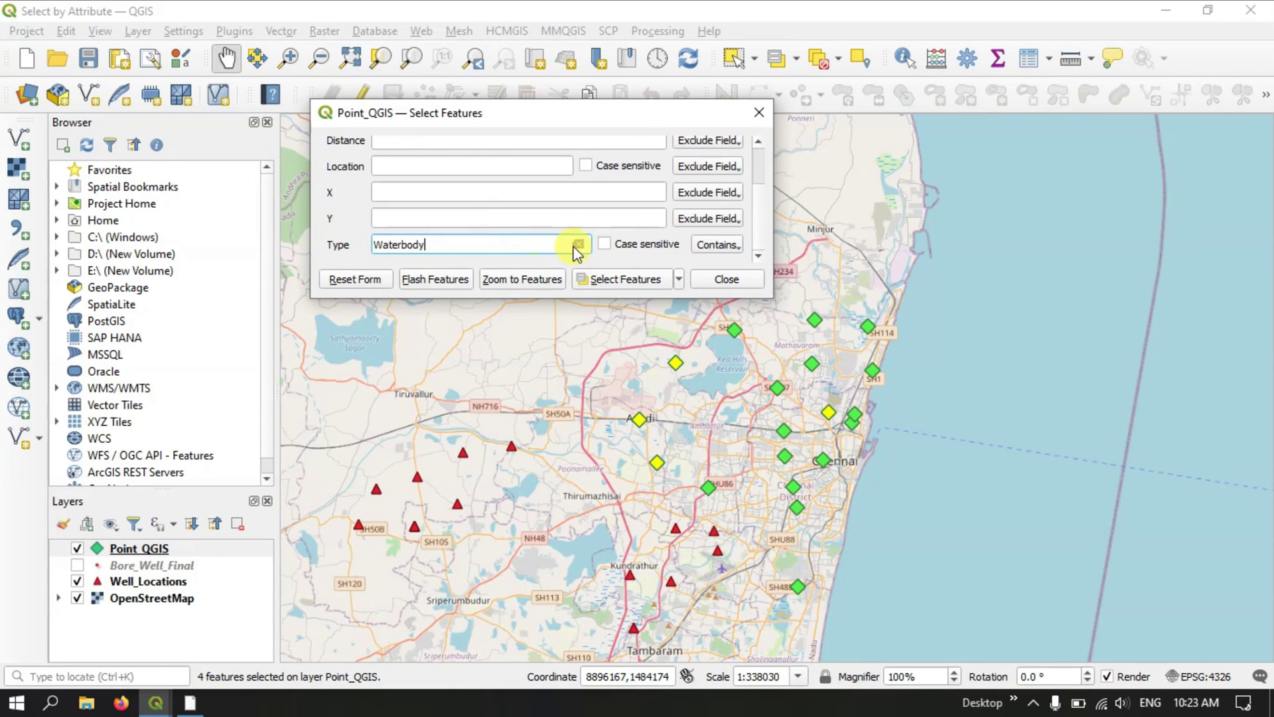
{"action": "left_click", "coordinate": [625, 280]}
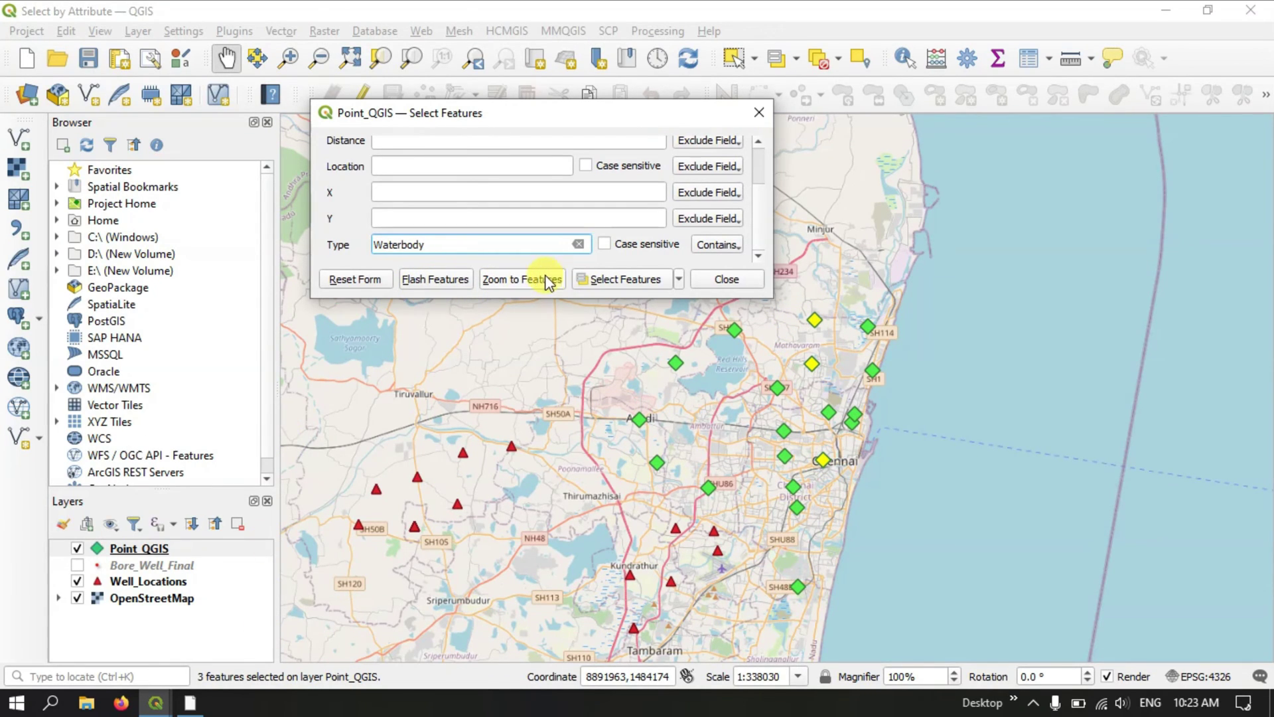
Flash the three Waterbody features and zoom the map to them
{"action": "left_click", "coordinate": [436, 280]}
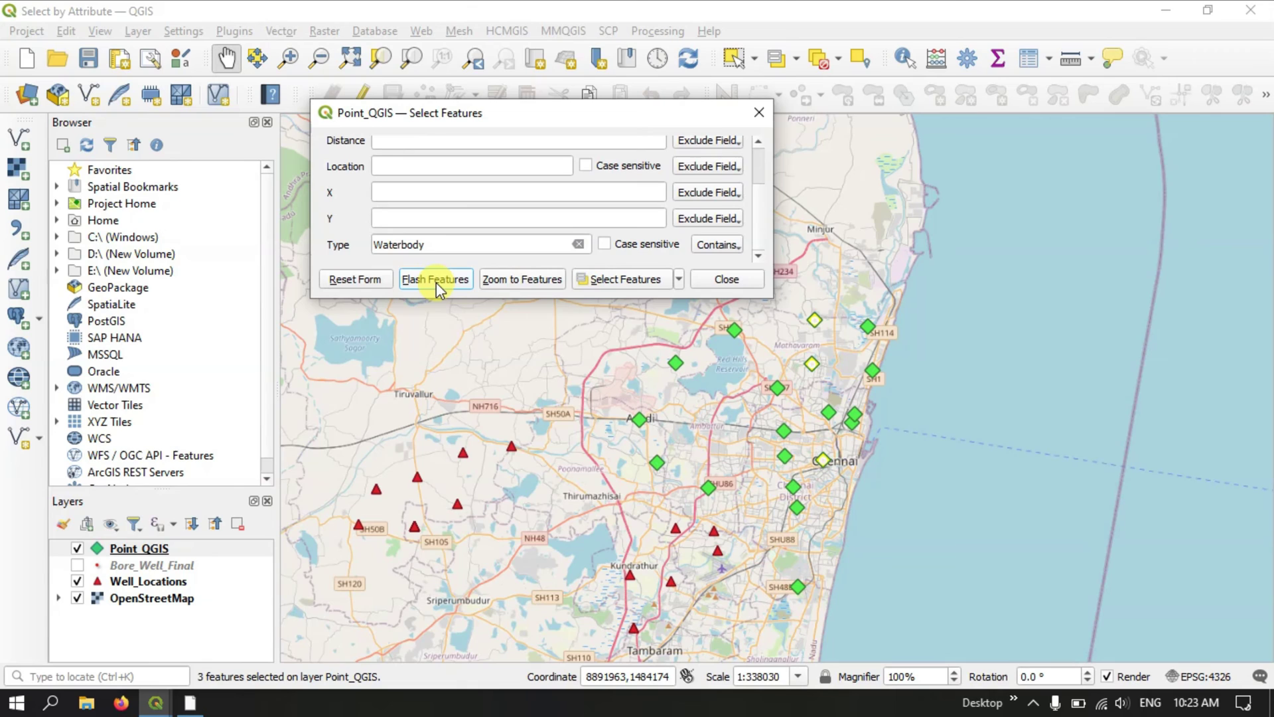
{"action": "left_click", "coordinate": [523, 279]}
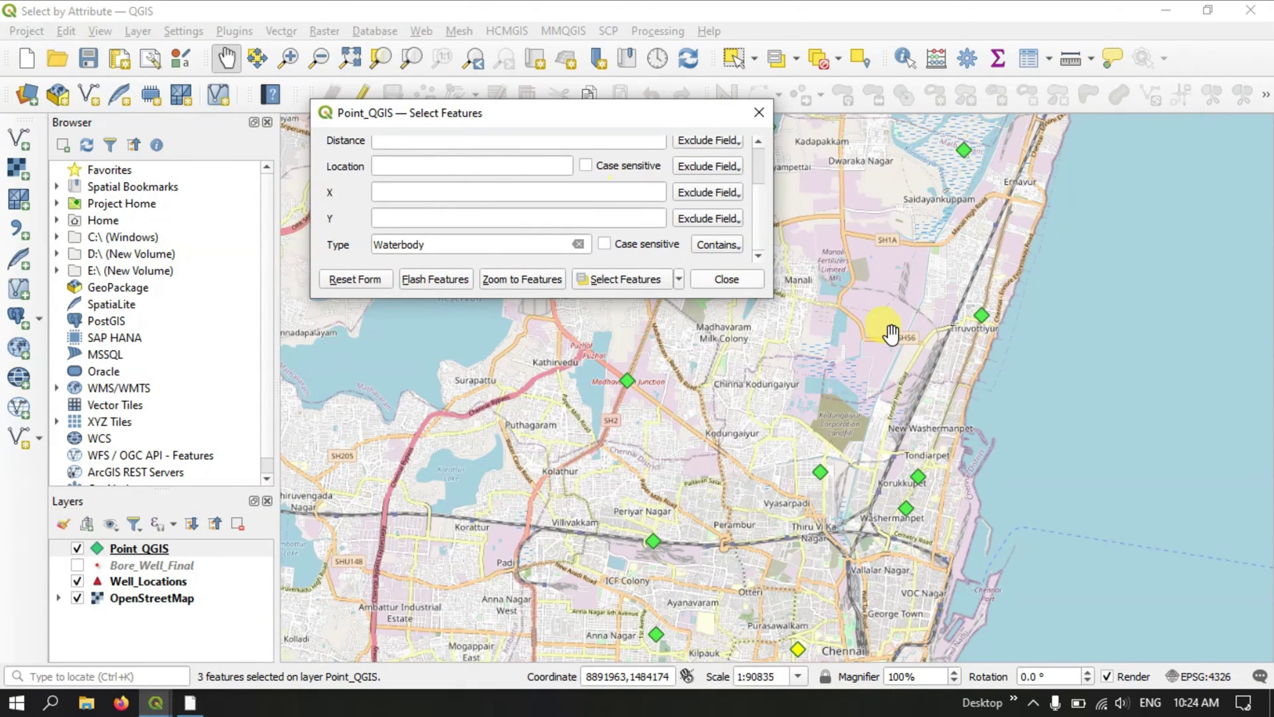
{"action": "scroll", "coordinate": [926, 326], "scroll_direction": "down", "scroll_amount": 1}
{"action": "scroll", "coordinate": [933, 327], "scroll_direction": "down", "scroll_amount": 1}
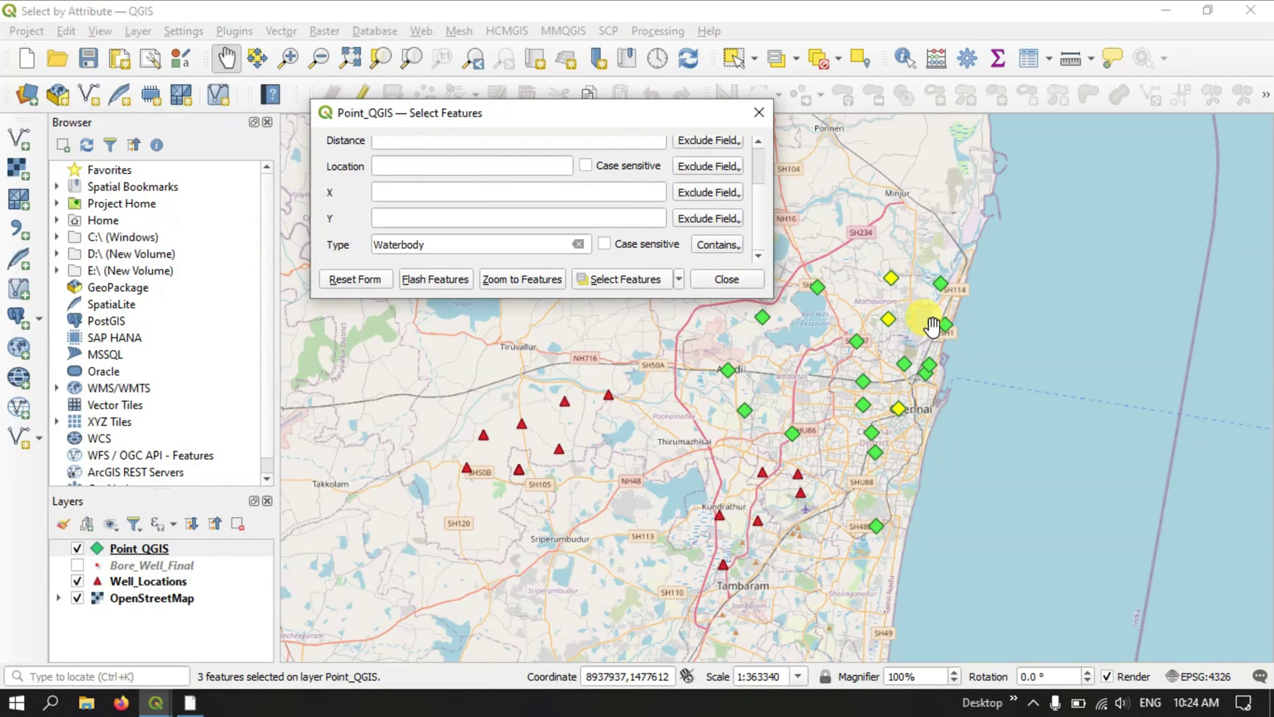
{"action": "scroll", "coordinate": [889, 359], "scroll_direction": "down", "scroll_amount": 1}
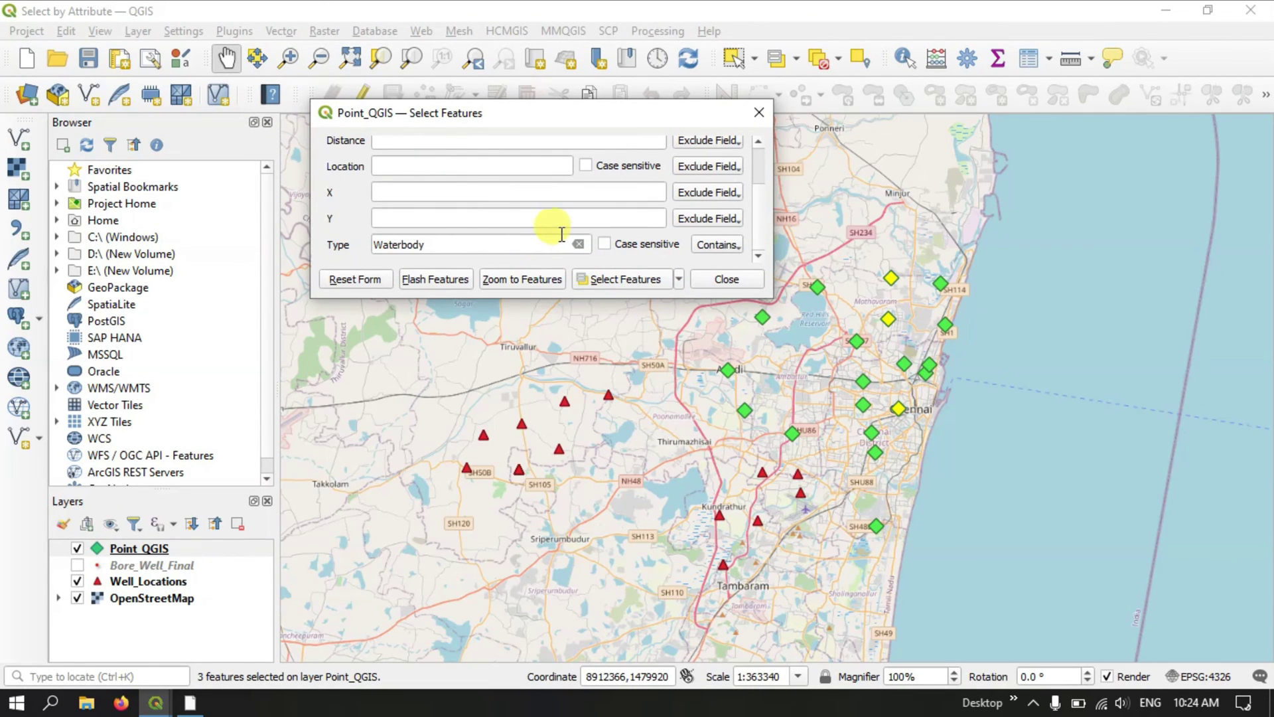
{"action": "mouse_move", "coordinate": [176, 709]}
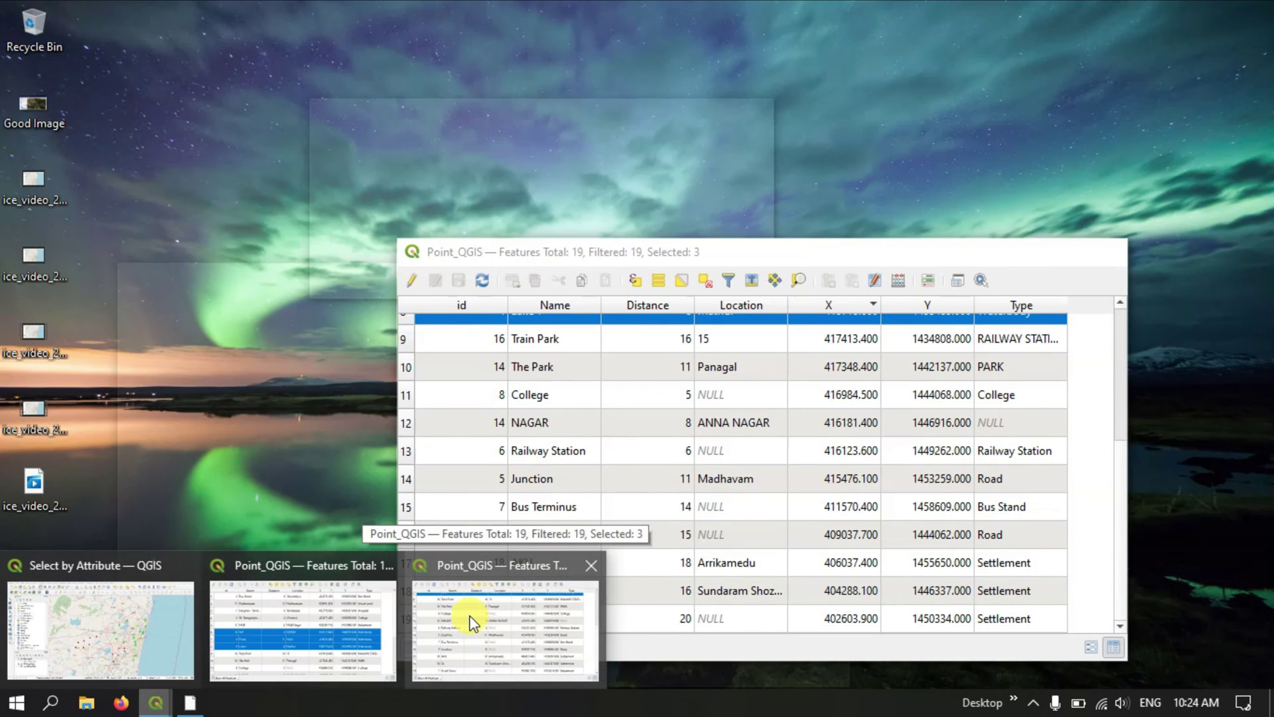
Copy the Hospital row's X cell value 422775.300 from the attribute table, then minimize the table
{"action": "left_click", "coordinate": [472, 624]}
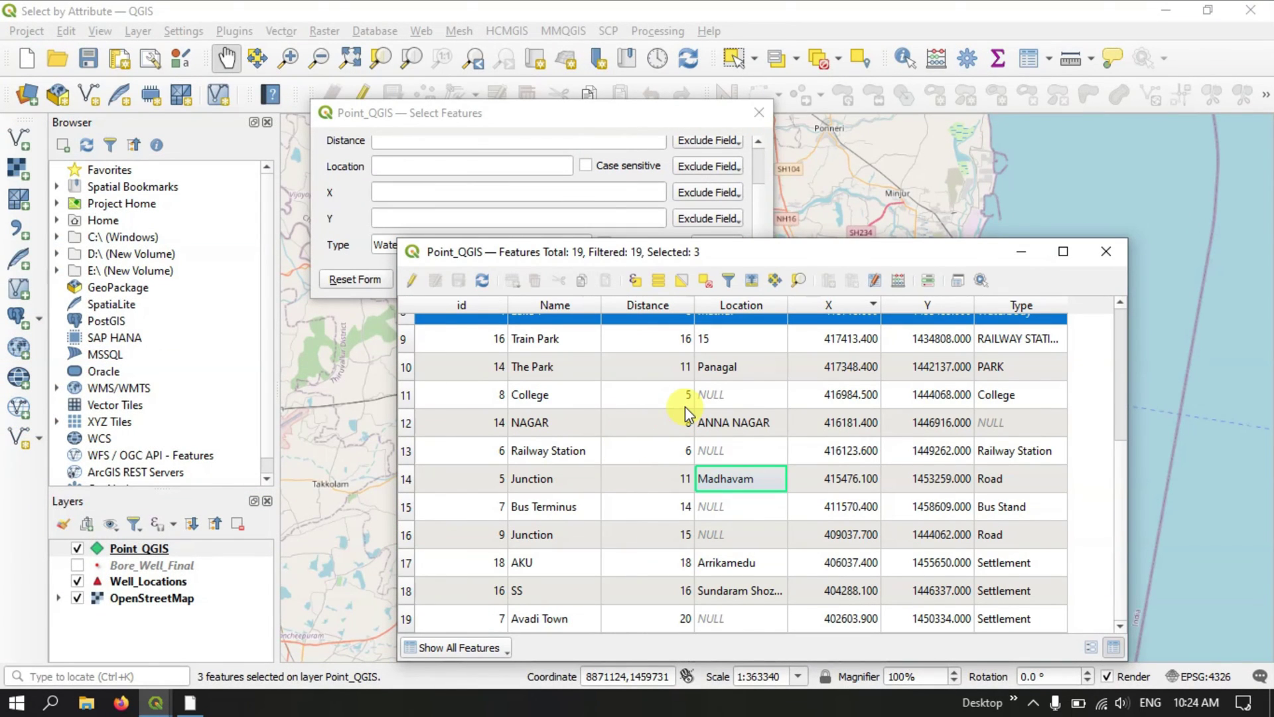
{"action": "scroll", "coordinate": [867, 409], "scroll_direction": "up", "scroll_amount": 3}
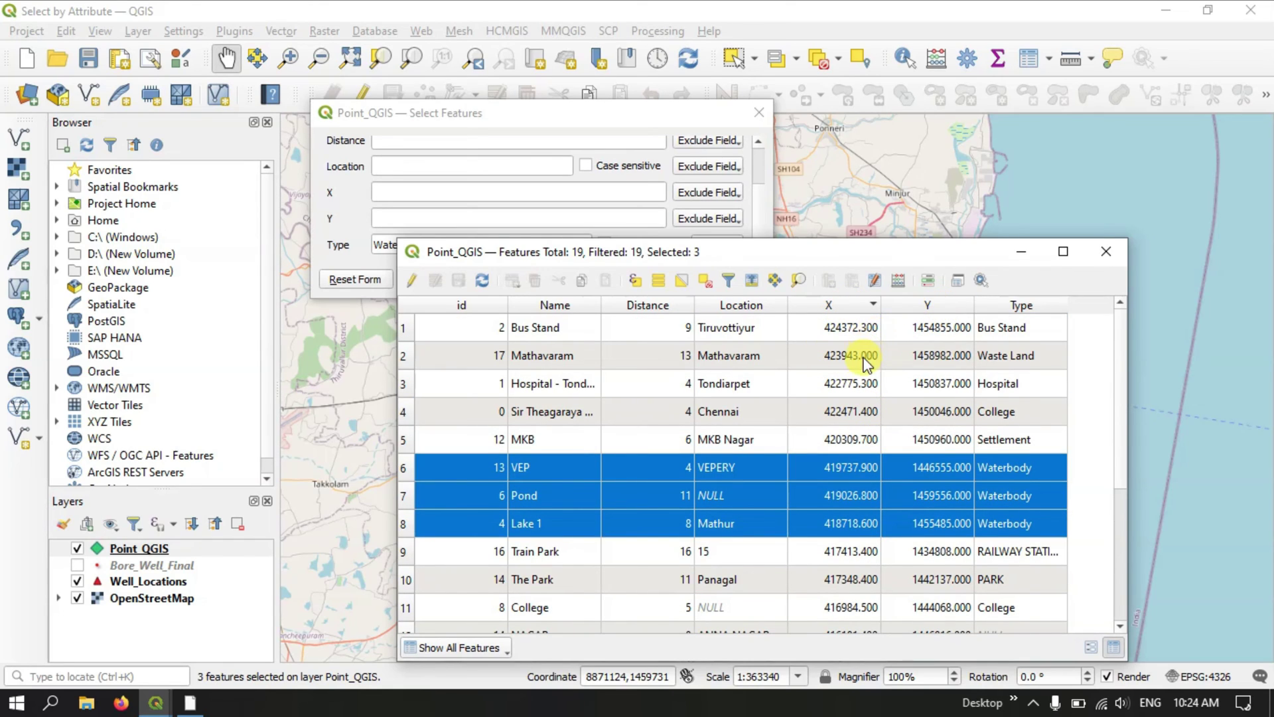
{"action": "left_click", "coordinate": [847, 390]}
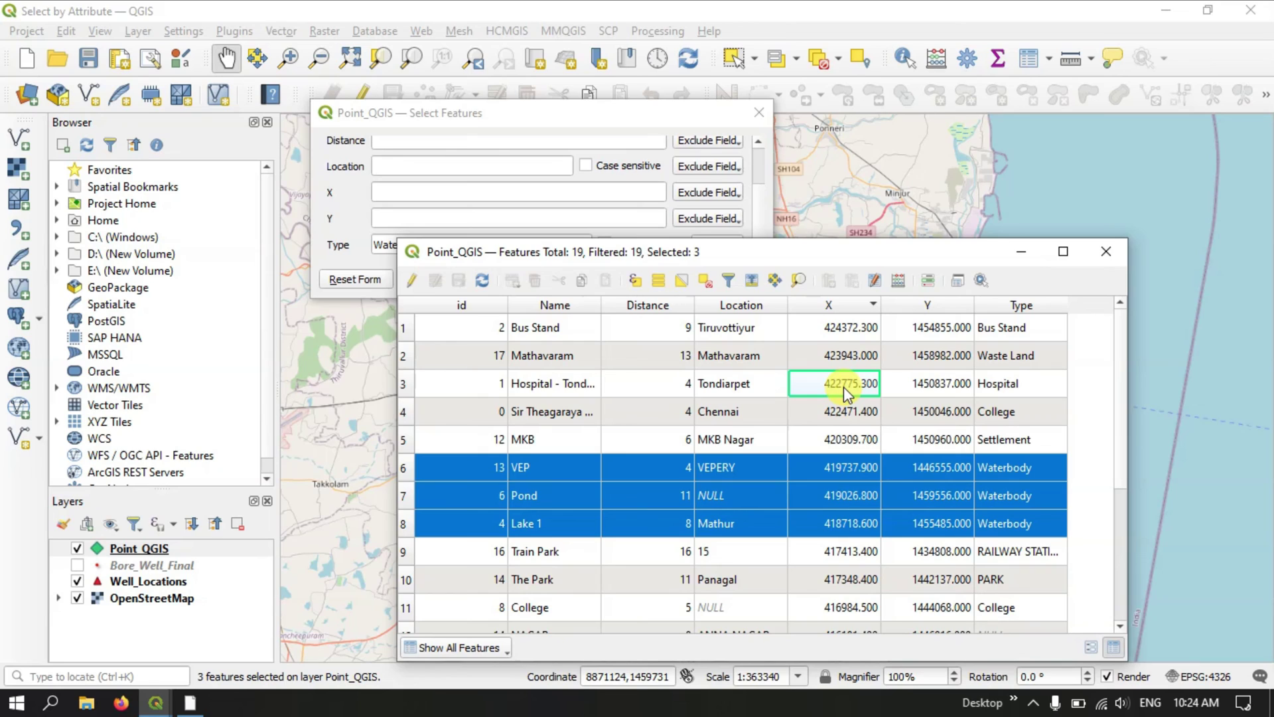
{"action": "right_click", "coordinate": [843, 386]}
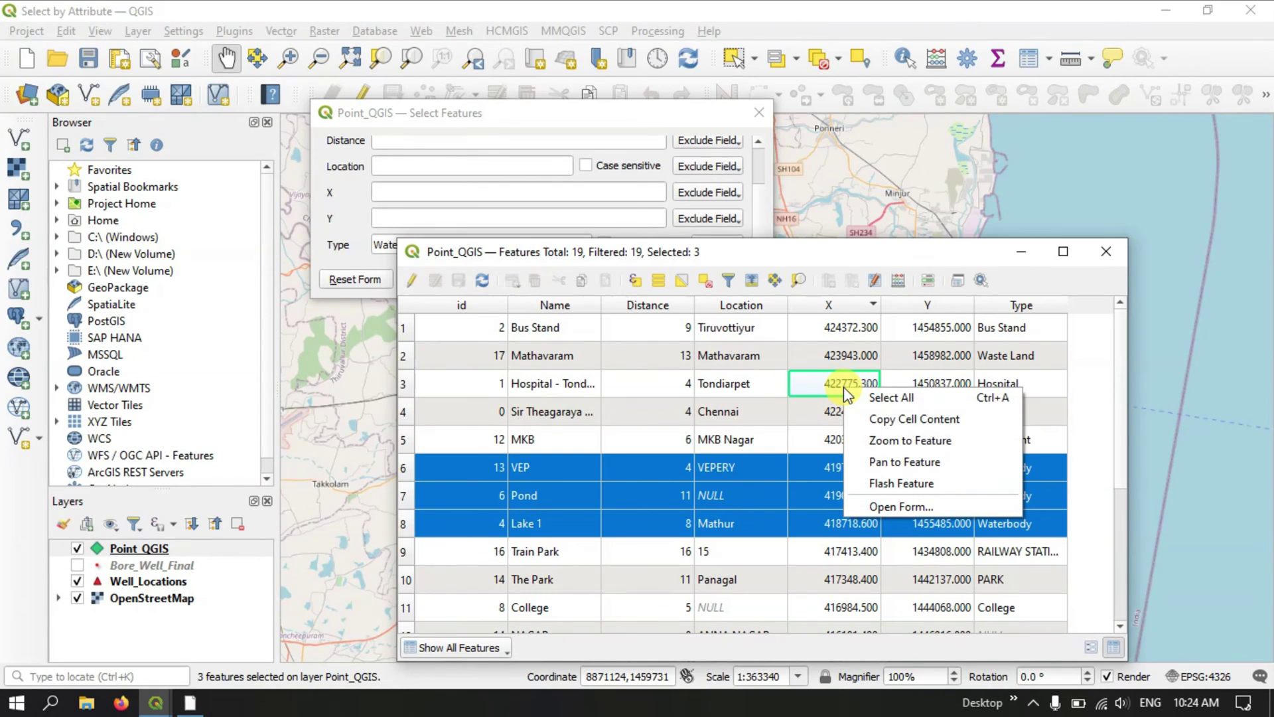
{"action": "left_click", "coordinate": [889, 417]}
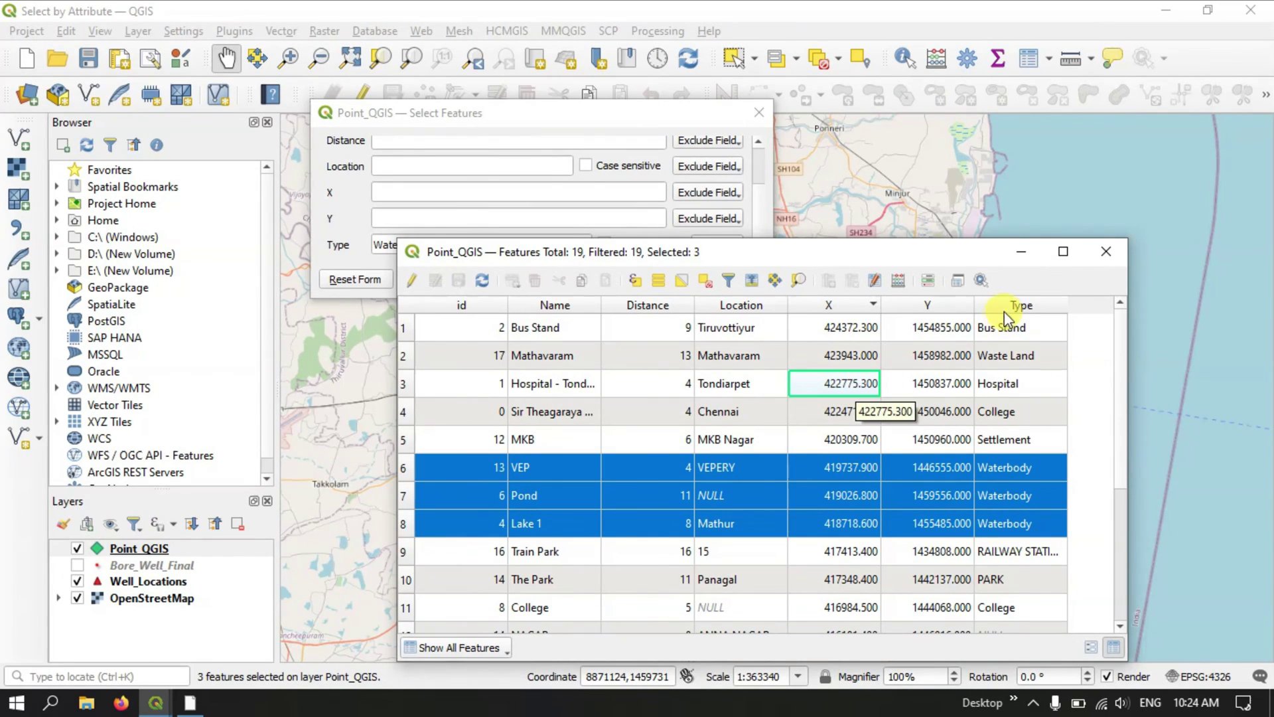
{"action": "left_click", "coordinate": [1021, 256]}
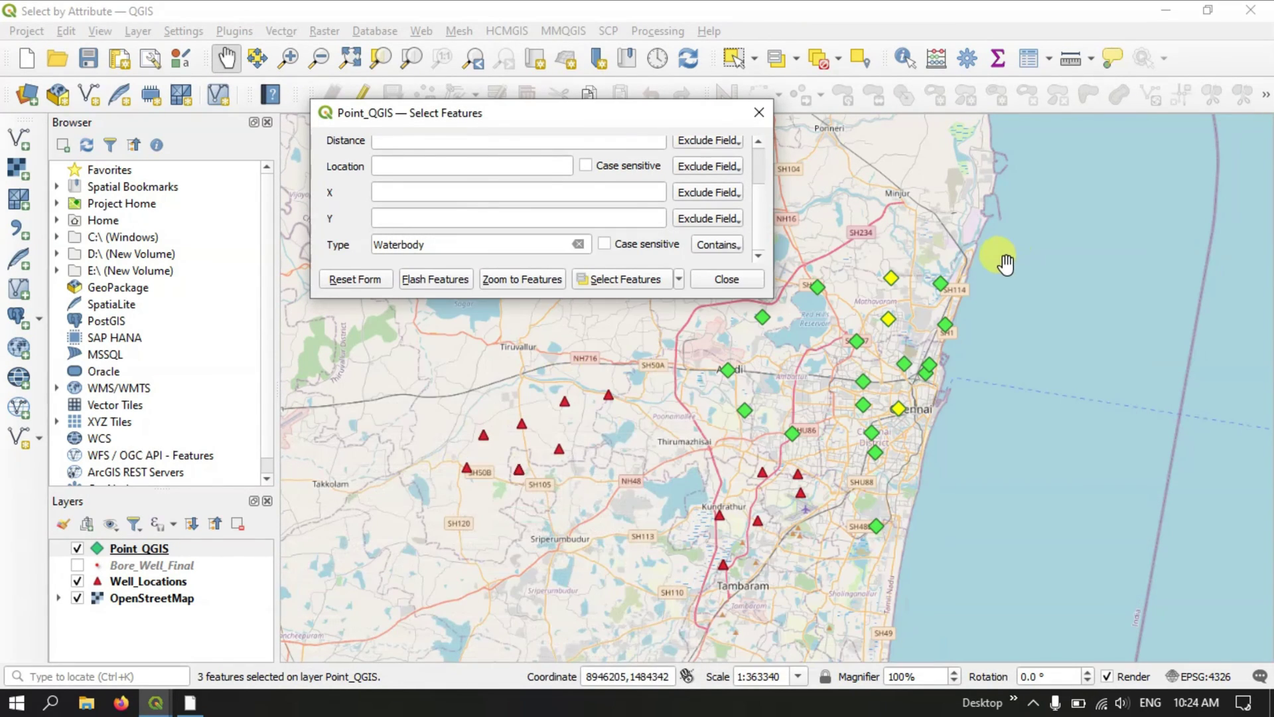
Paste 422775.300 into the X filter and set its operator to less than or equal to (≤)
{"action": "left_click", "coordinate": [422, 192]}
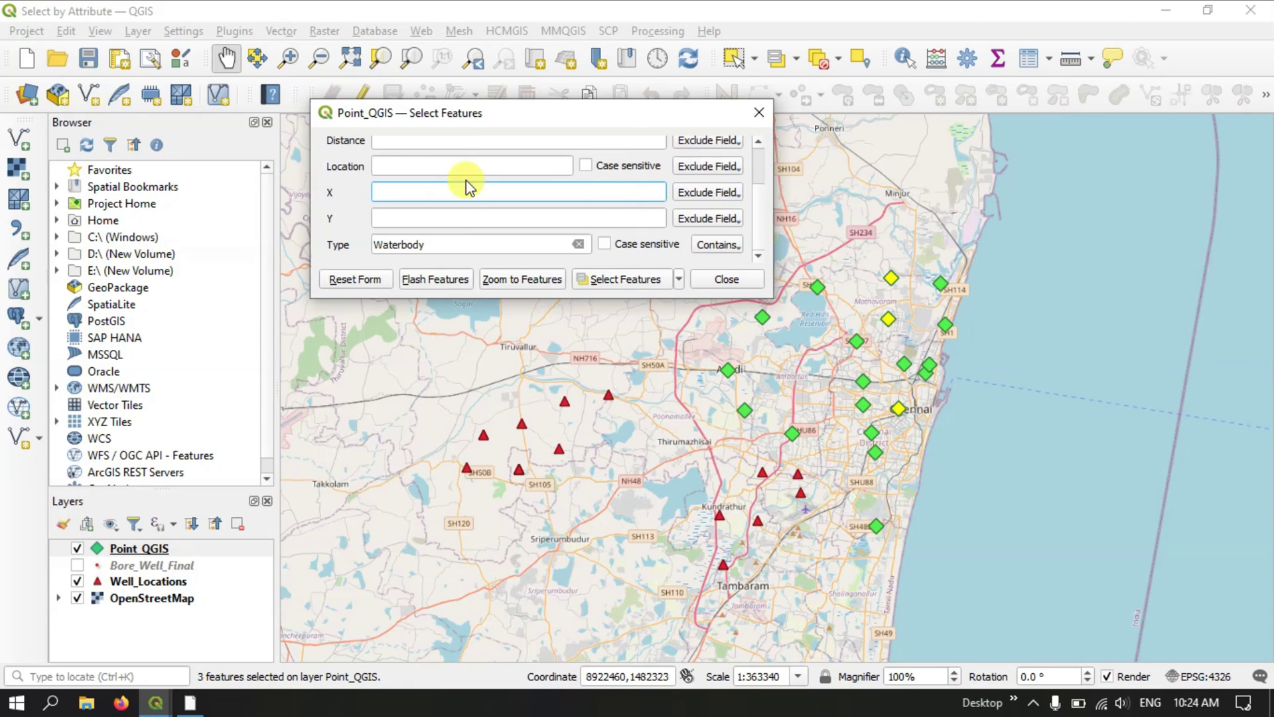
{"action": "right_click", "coordinate": [604, 195]}
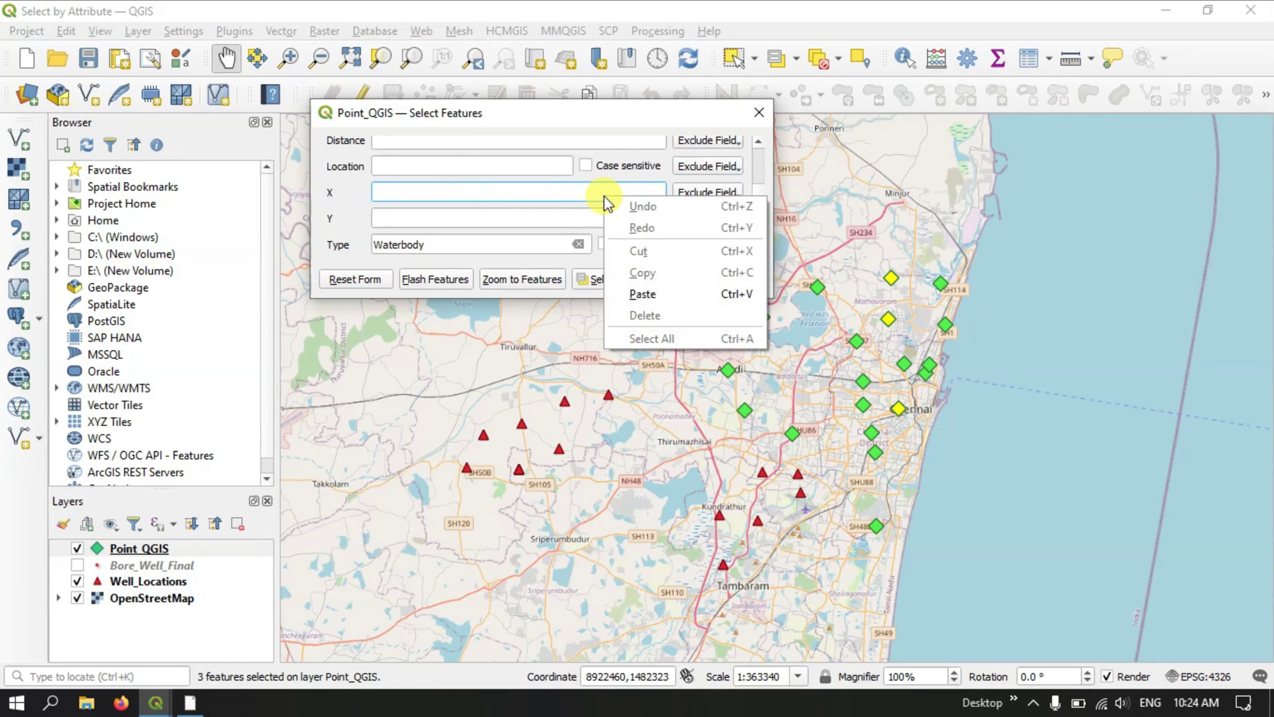
{"action": "left_click", "coordinate": [641, 293]}
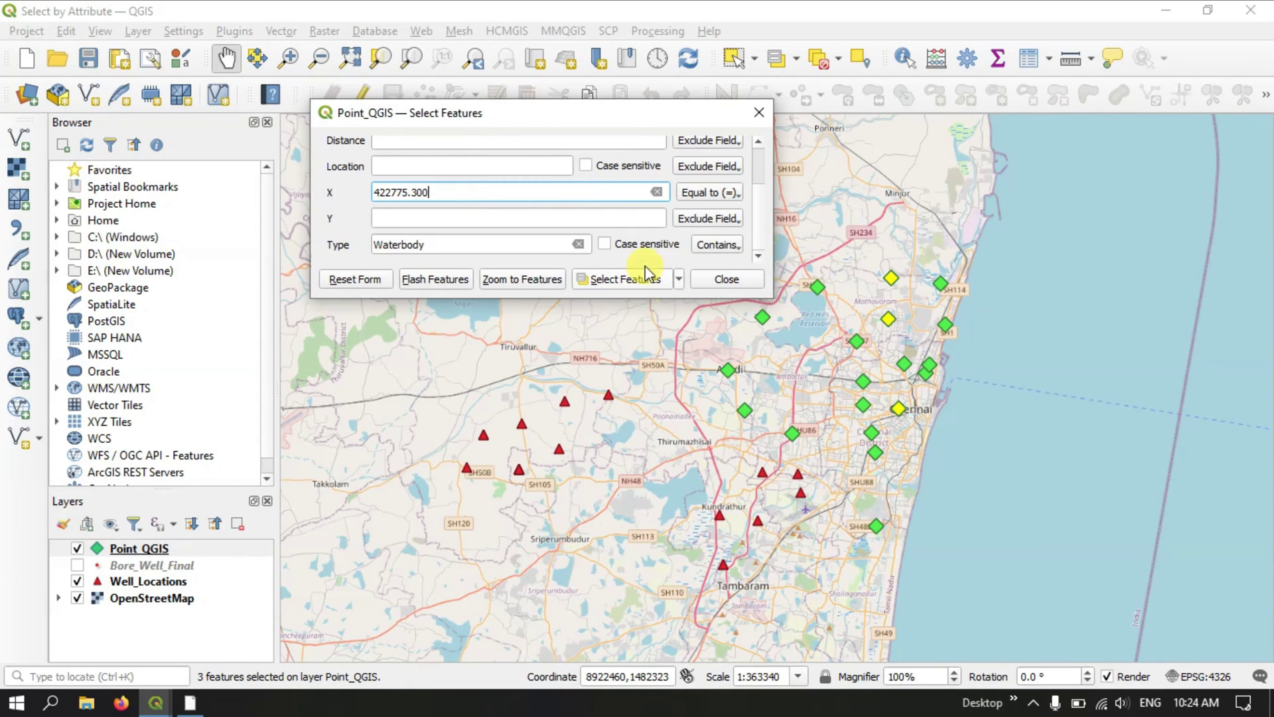
{"action": "left_click", "coordinate": [728, 194]}
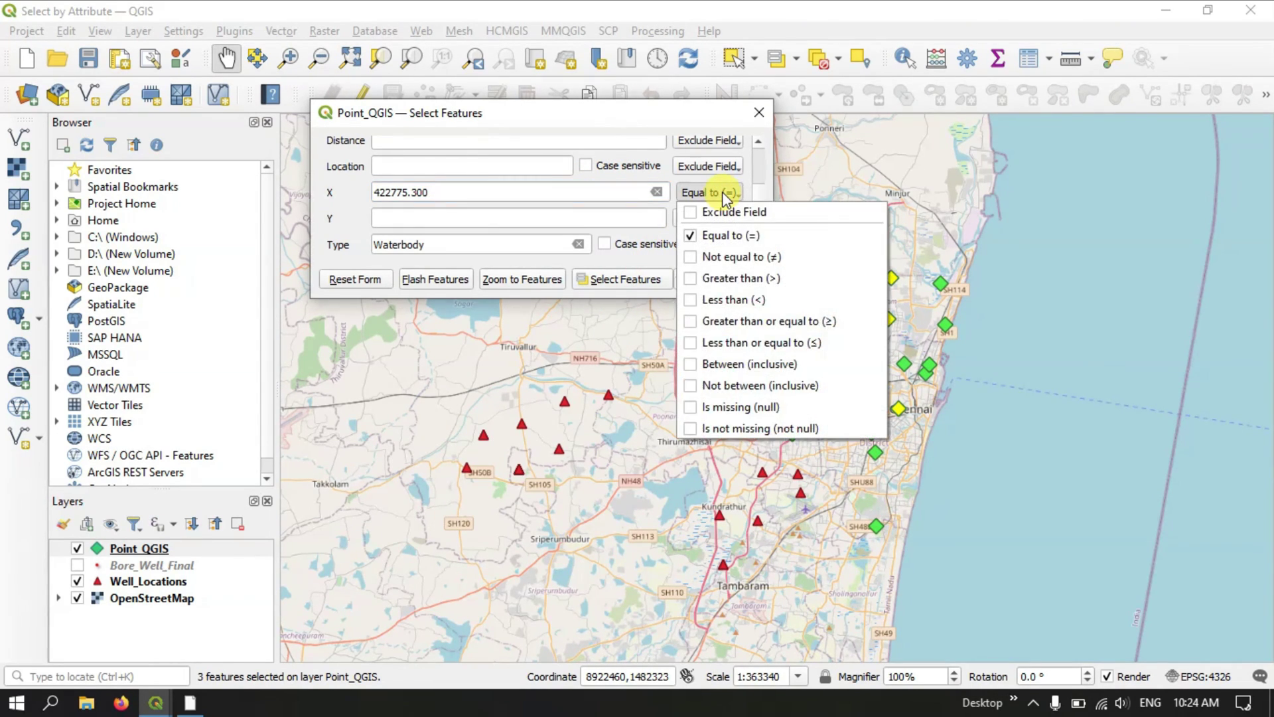
{"action": "left_click", "coordinate": [753, 344]}
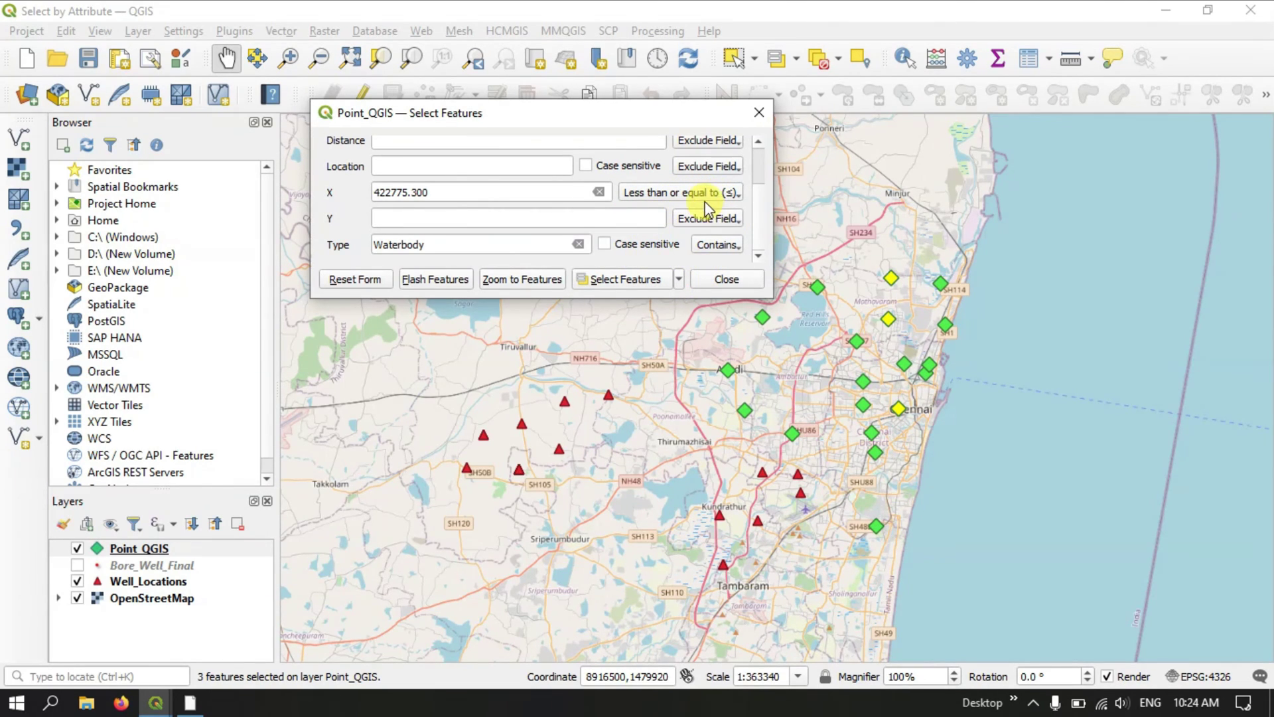
Flash the features matching Type Waterbody and X ≤ 422775.300, and zoom to them
{"action": "left_click", "coordinate": [456, 277]}
{"action": "left_click", "coordinate": [554, 280]}
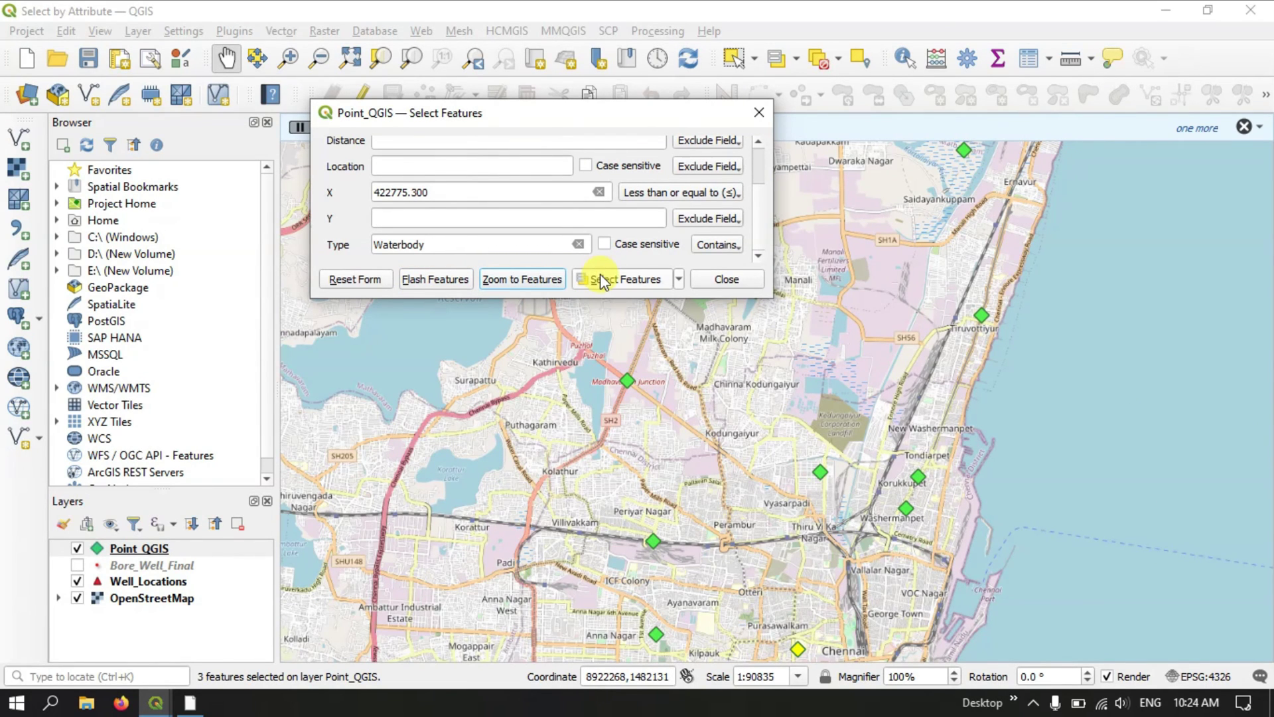
{"action": "scroll", "coordinate": [995, 324], "scroll_direction": "down", "scroll_amount": 1}
{"action": "scroll", "coordinate": [995, 322], "scroll_direction": "down", "scroll_amount": 1}
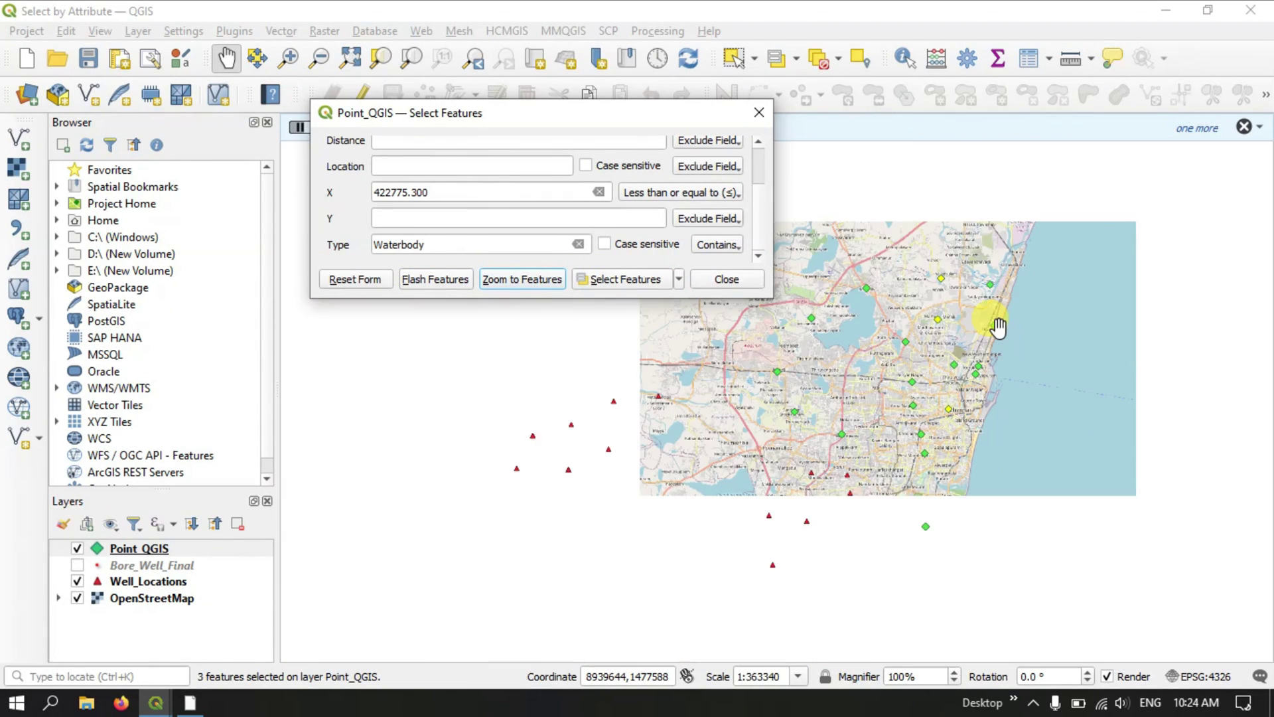